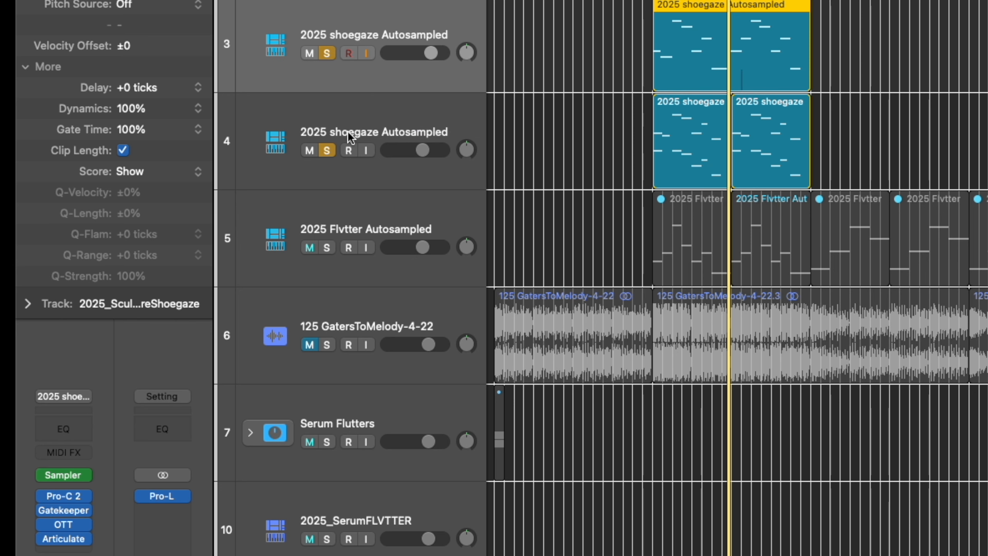
# Play the loop and compare the upper 2025 shoegaze Autosampled part with and without track 4 soloed.
pyautogui.click(328, 151)
pyautogui.press('space')
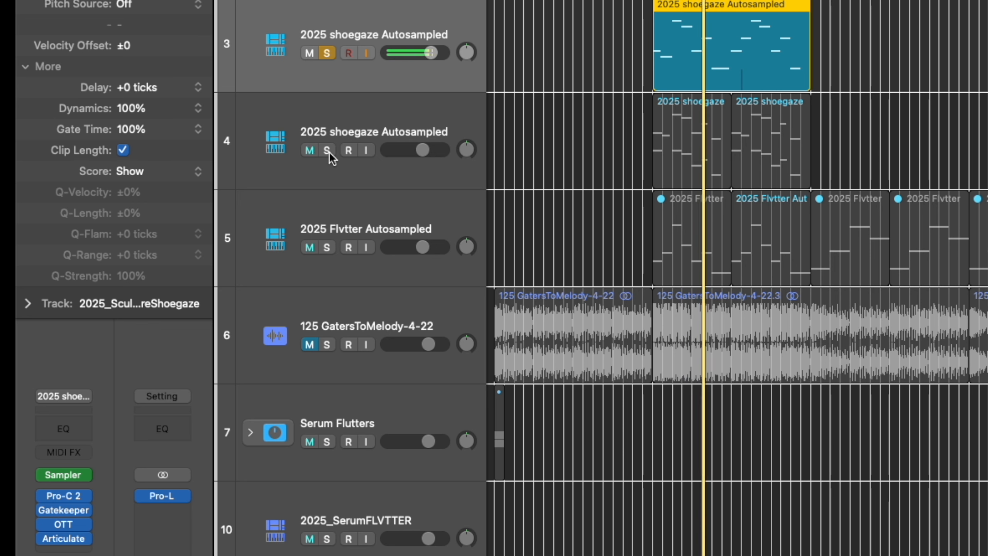
pyautogui.click(329, 152)
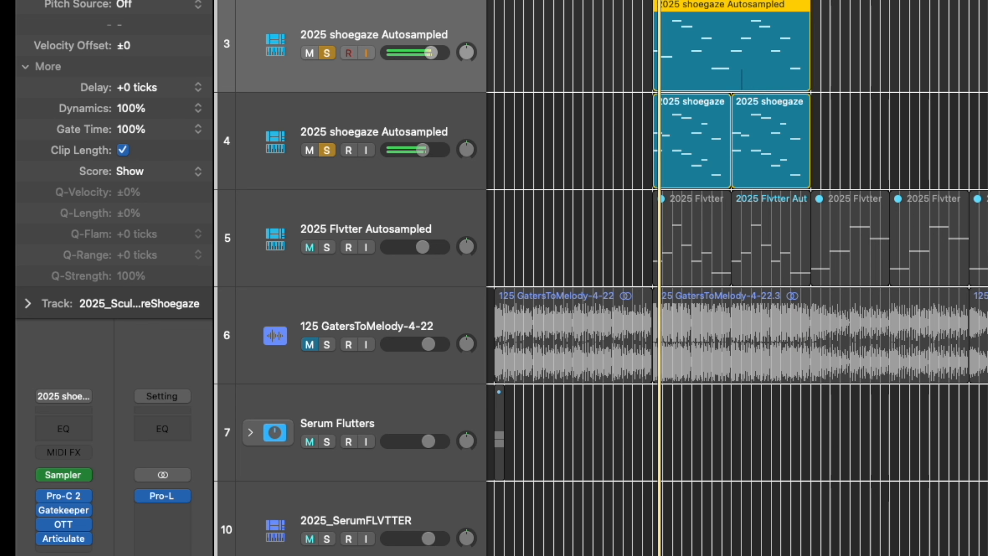
pyautogui.click(327, 150)
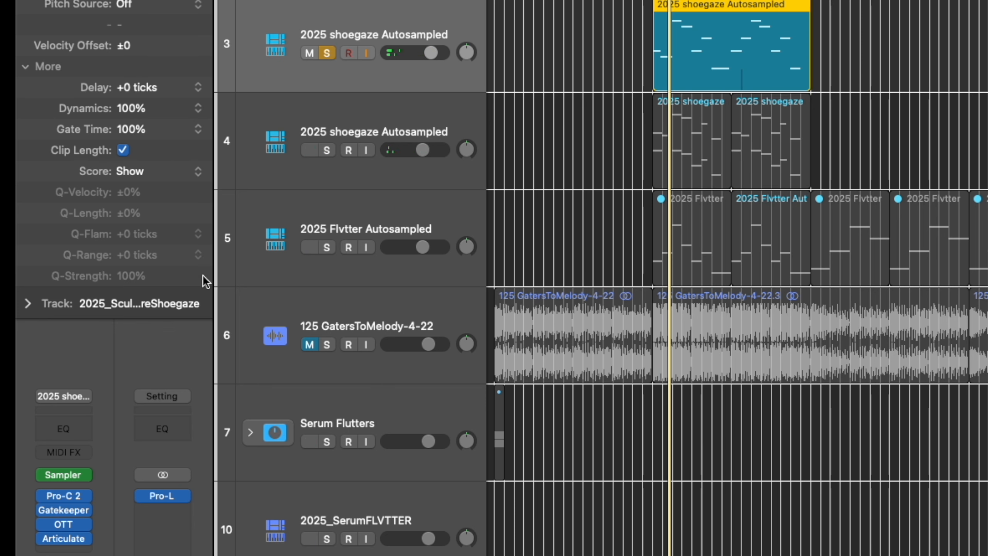
# Bypass Pro-C 2, Gatekeeper, OTT and Articulate on tracks 3 and 4, and solo track 4 alongside track 3.
pyautogui.click(83, 501)
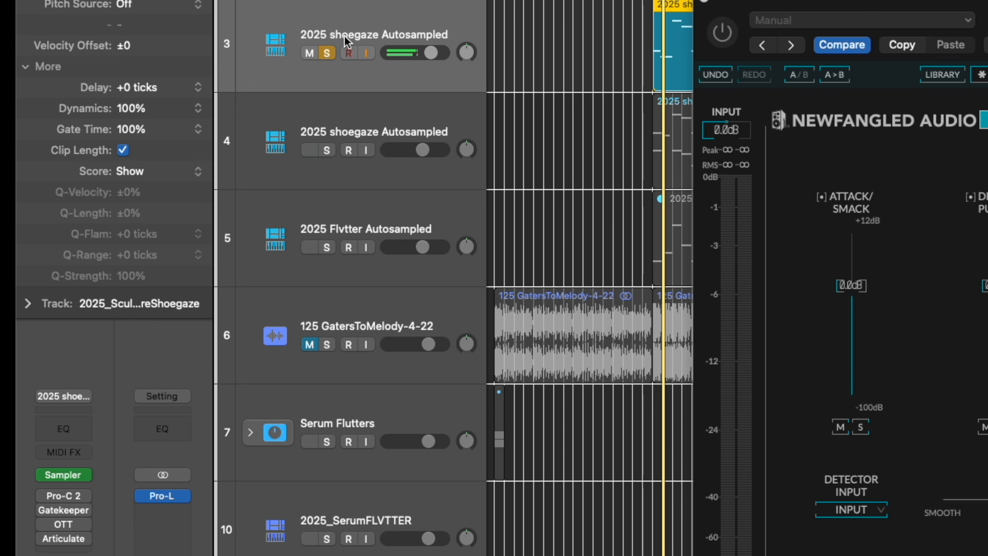
pyautogui.click(704, 1)
pyautogui.click(334, 99)
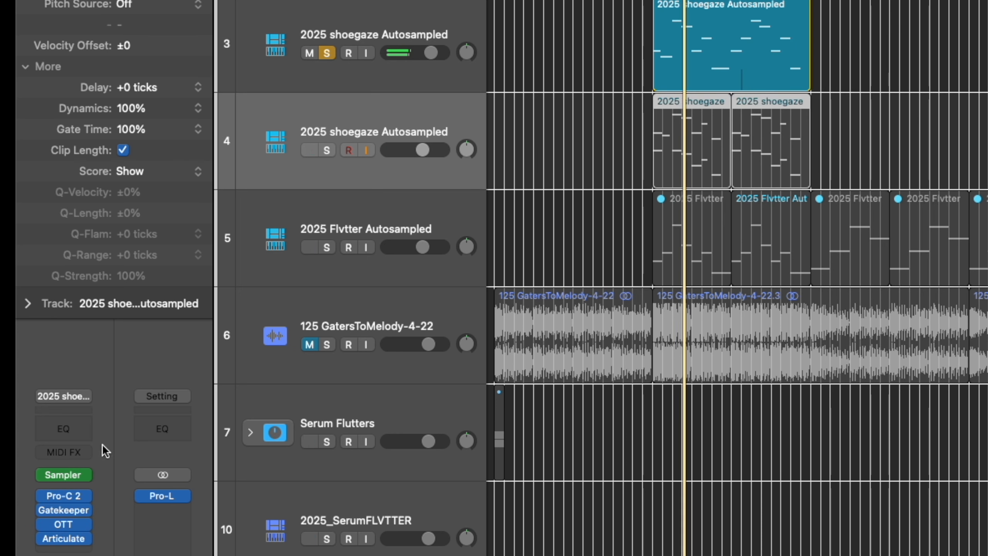
pyautogui.click(44, 496)
pyautogui.click(44, 510)
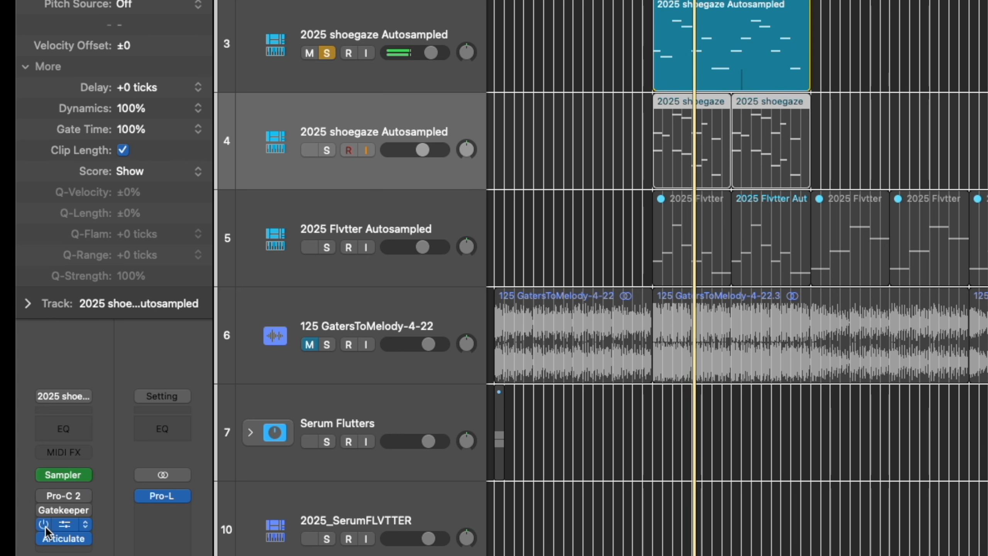
pyautogui.click(43, 524)
pyautogui.click(43, 539)
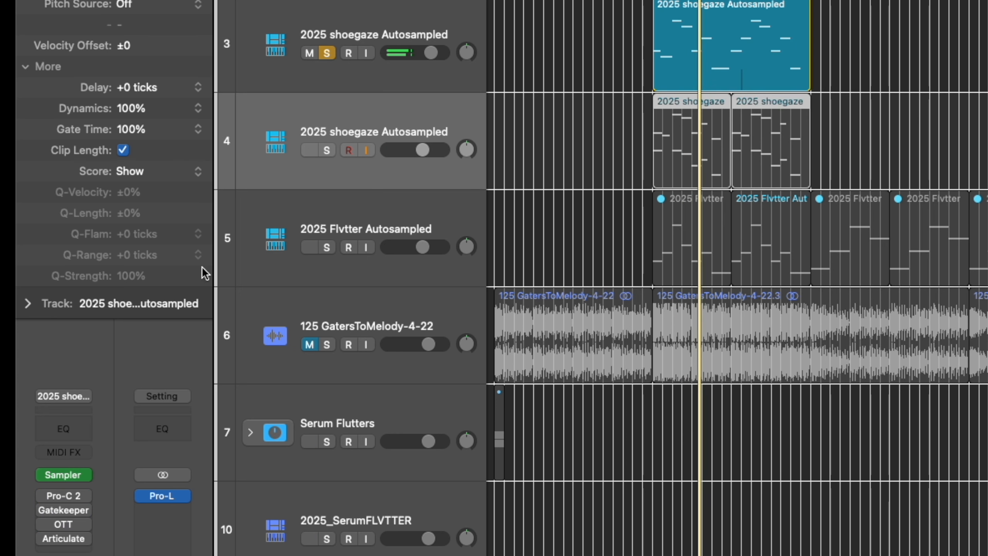
pyautogui.click(329, 150)
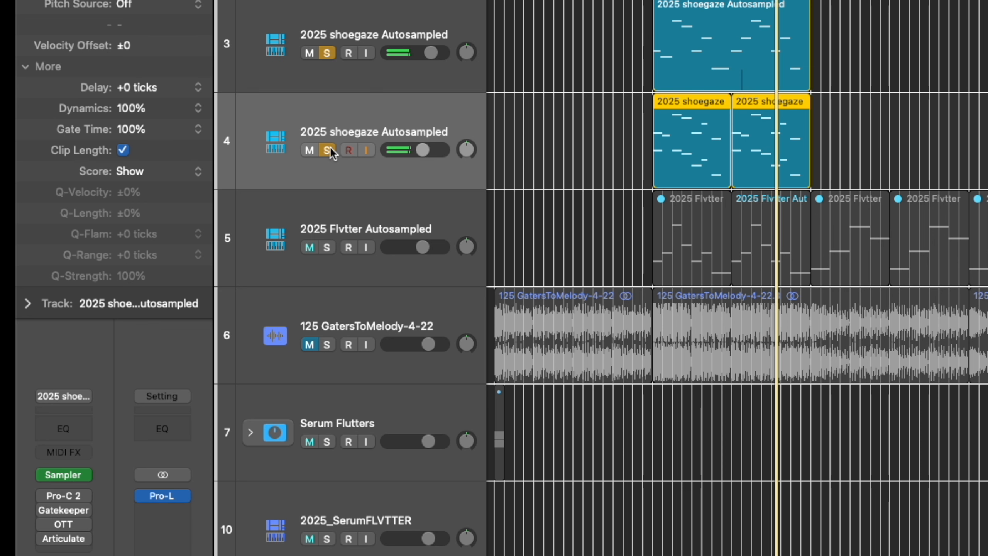
# Re-enable Pro-C 2, Gatekeeper, OTT and Articulate on both 2025 shoegaze Autosampled tracks.
pyautogui.click(363, 13)
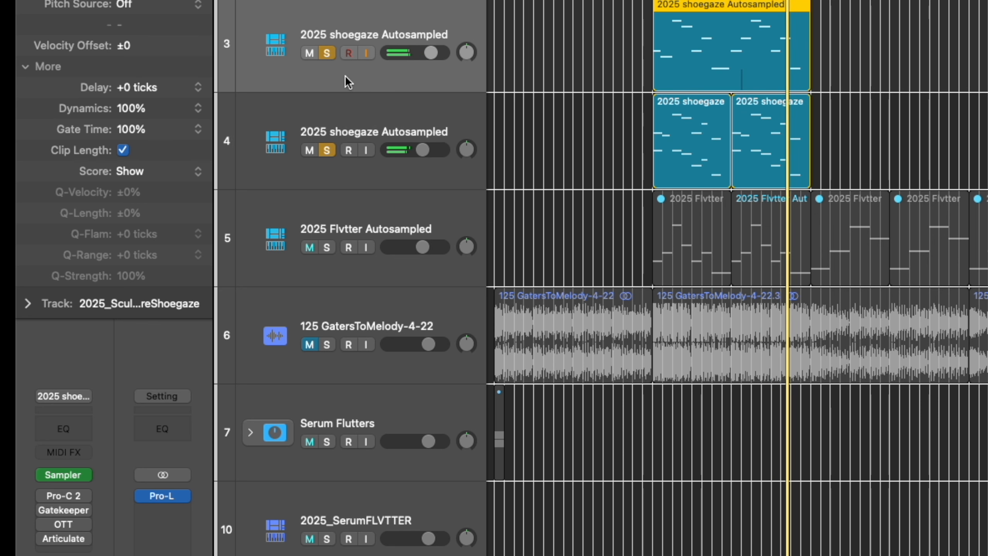
pyautogui.click(46, 496)
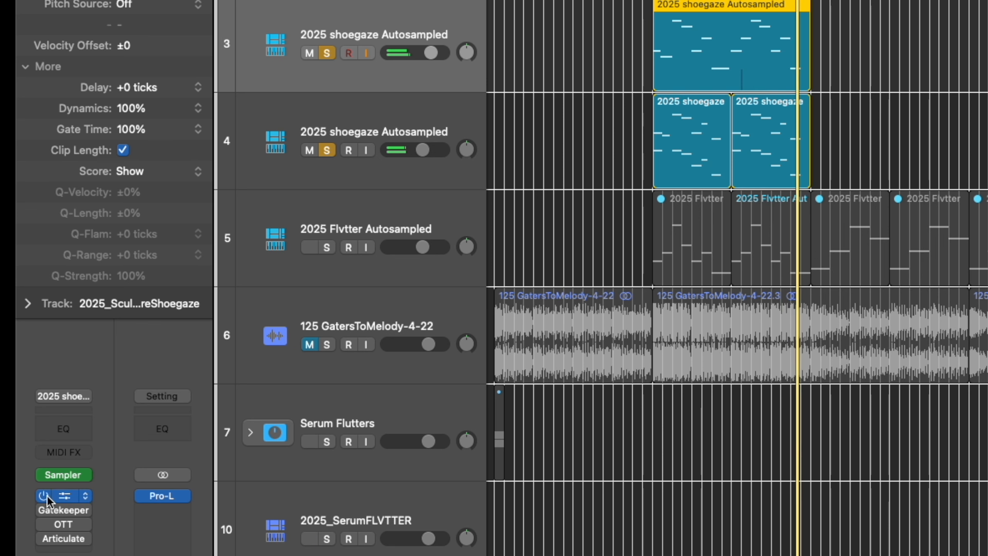
pyautogui.click(45, 510)
pyautogui.click(44, 524)
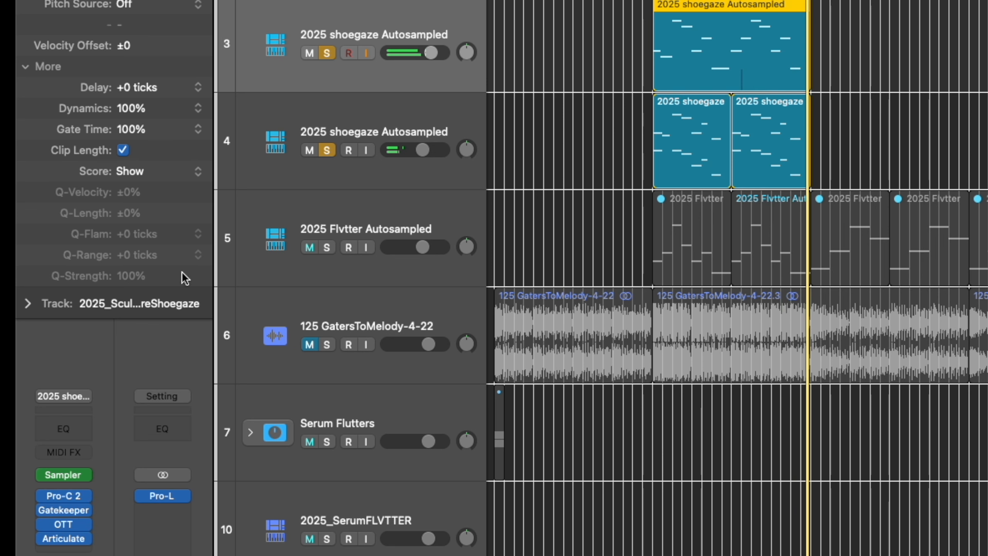
pyautogui.click(316, 117)
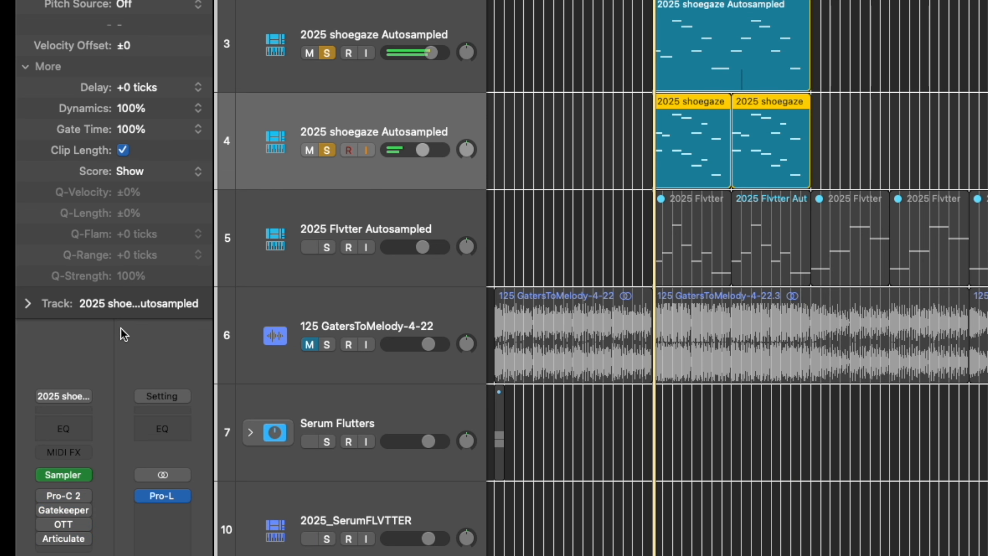
pyautogui.click(44, 496)
pyautogui.click(44, 510)
pyautogui.click(43, 524)
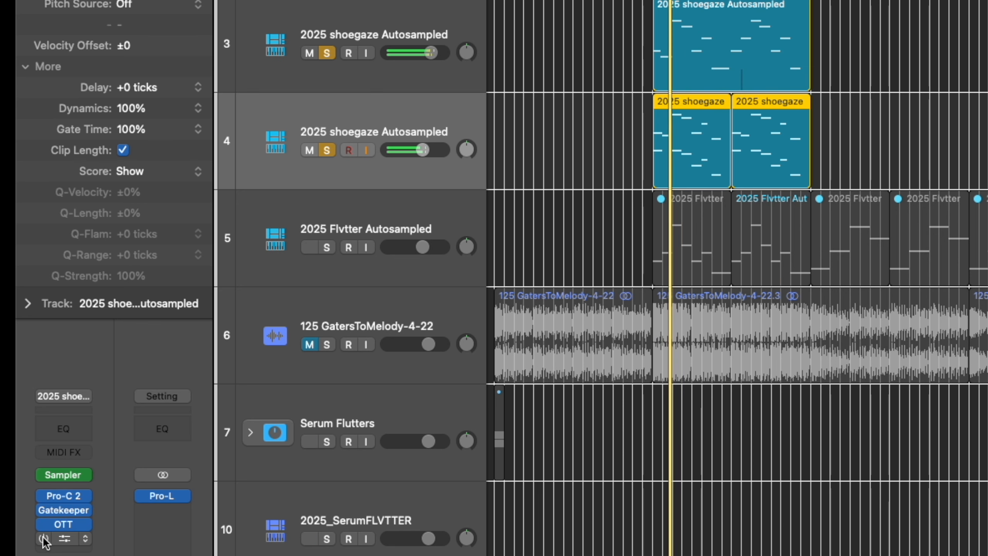
# Open Gatekeeper, OTT and Articulate on track 3 to examine their settings.
pyautogui.click(397, 35)
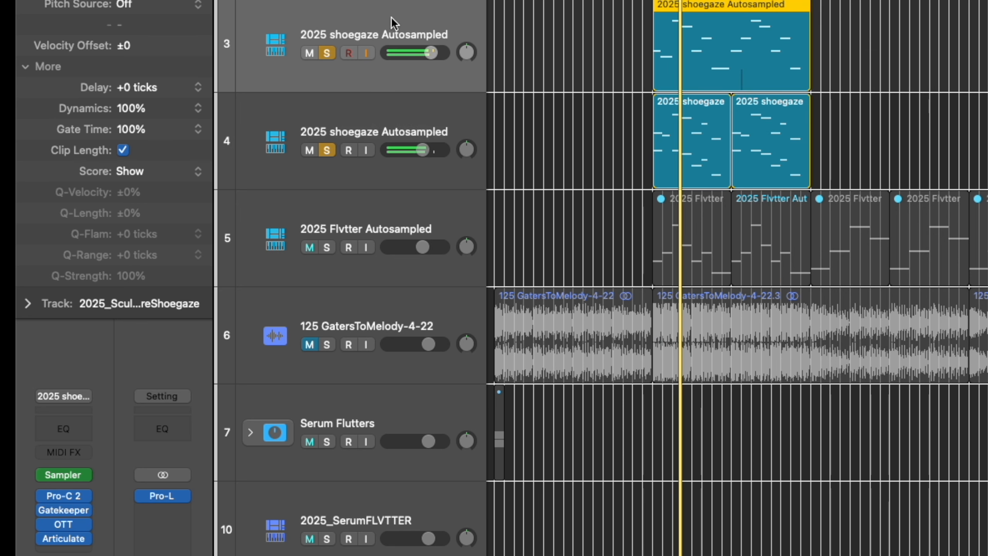
pyautogui.moveTo(93, 531)
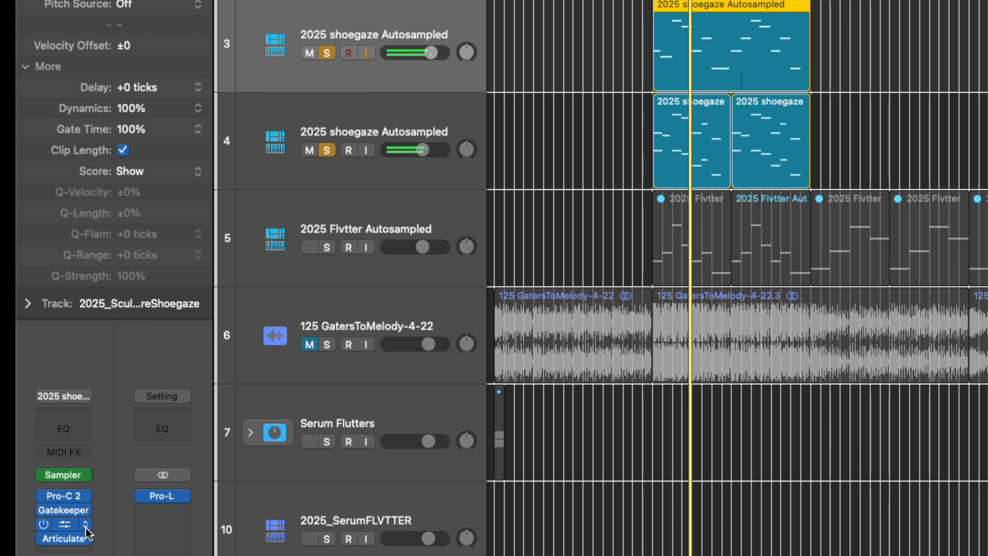
pyautogui.click(63, 511)
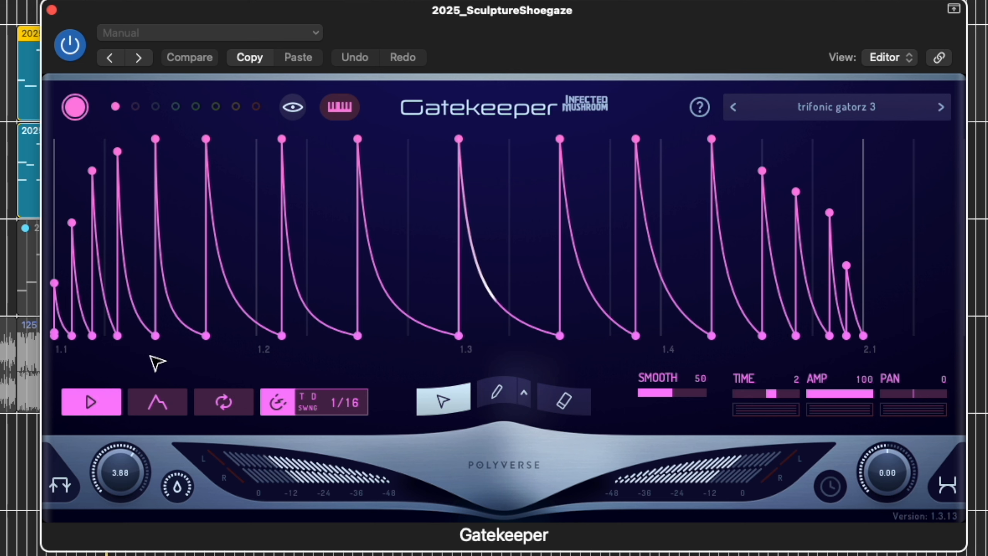
pyautogui.moveTo(155, 338)
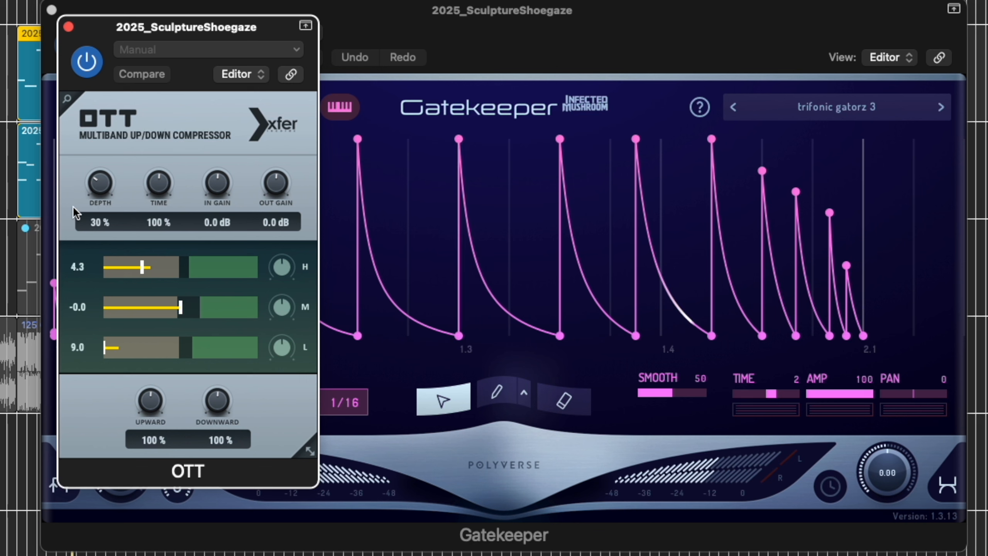
pyautogui.click(83, 69)
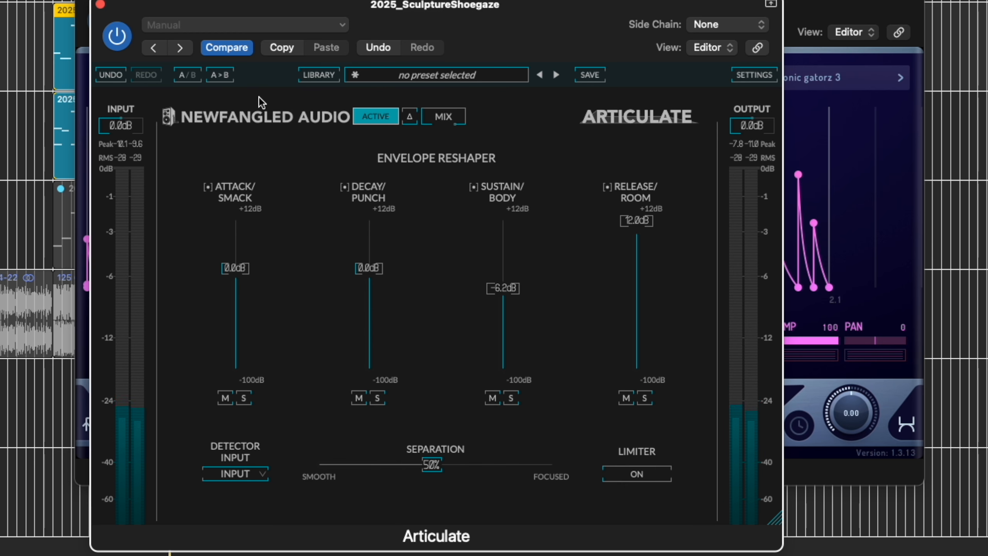
# Compare the sound with Articulate bypassed and active, and close the Articulate, OTT and Gatekeeper windows.
pyautogui.click(385, 118)
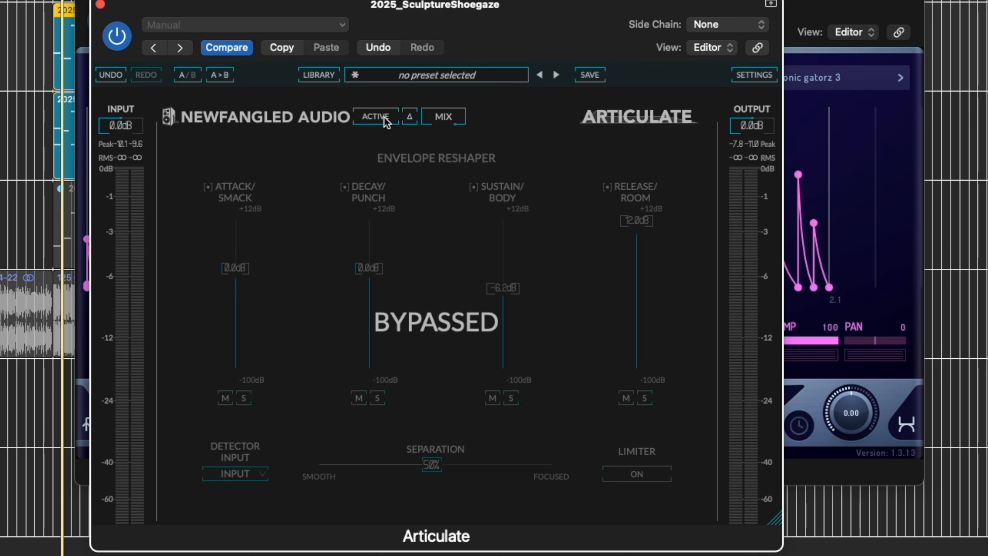
pyautogui.click(384, 119)
pyautogui.click(101, 4)
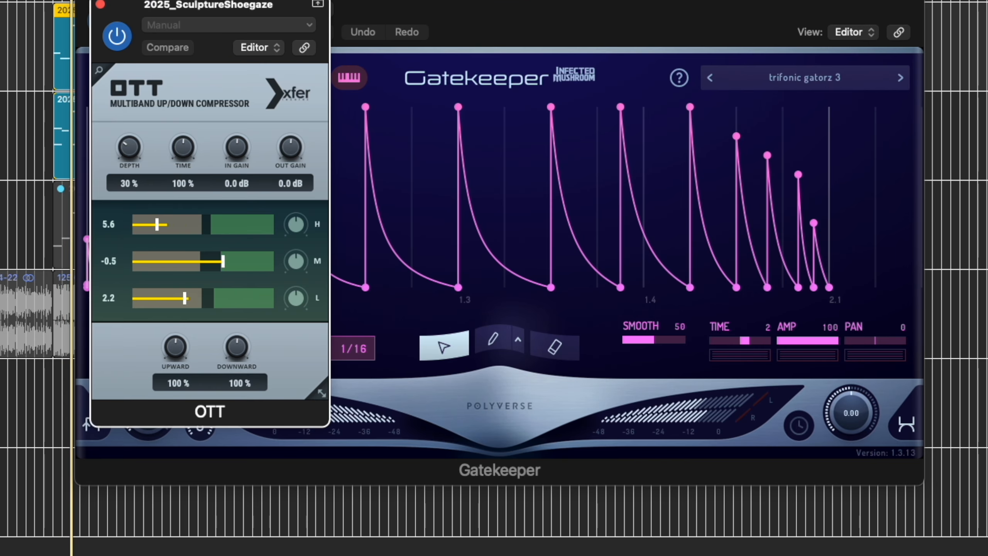
pyautogui.click(101, 4)
pyautogui.click(88, 5)
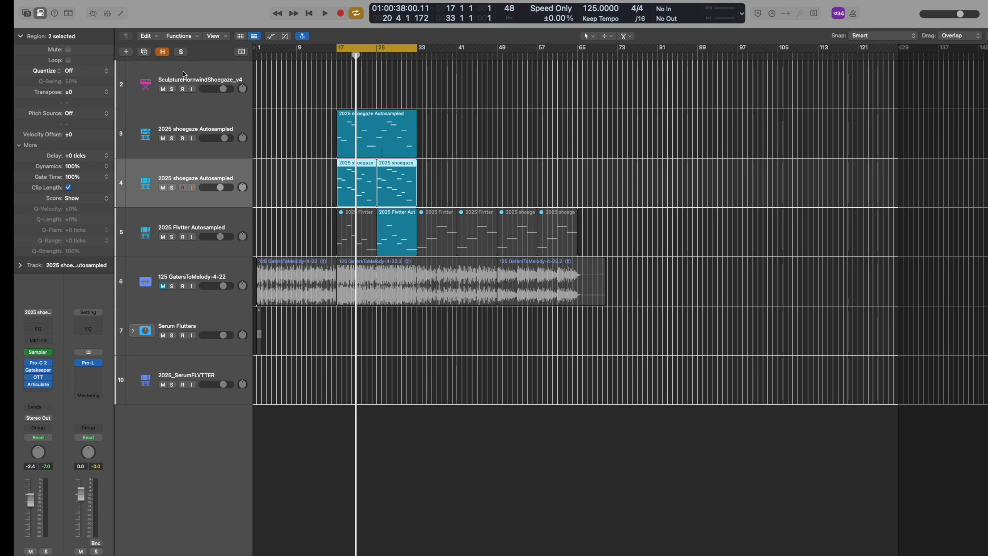
# Open the Sculpture instrument on the SculptureHornwindShoegaze_v4 track and reposition its window.
pyautogui.click(183, 71)
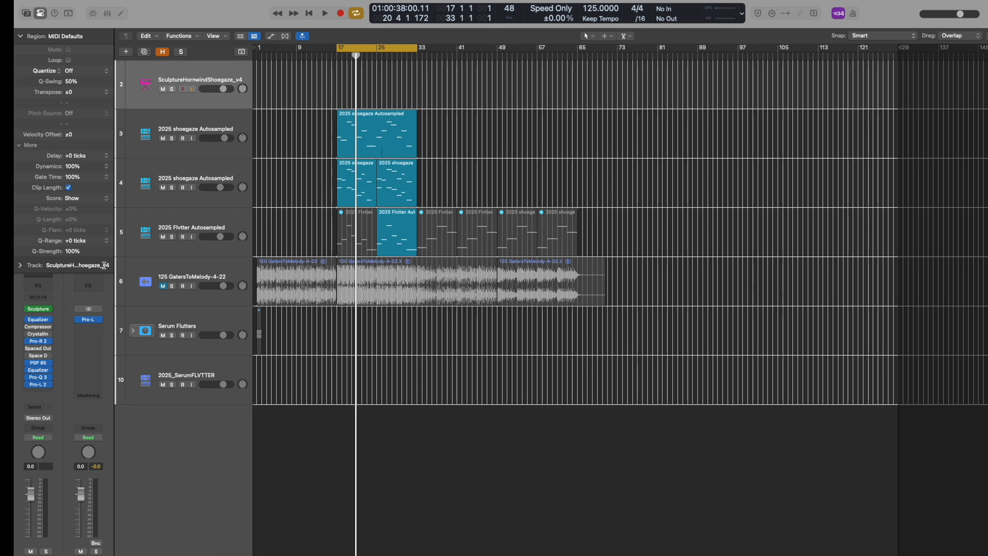
pyautogui.click(39, 310)
pyautogui.moveTo(554, 112); pyautogui.dragTo(582, 110)
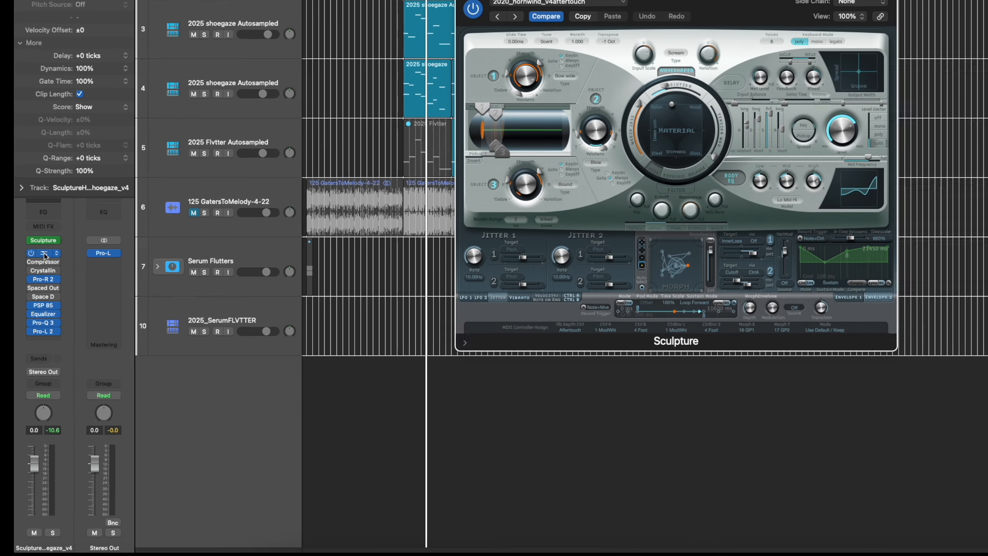
# Examine both Equalizer plug-ins on the SculptureHornwindShoegaze_v4 track and close their windows.
pyautogui.click(45, 291)
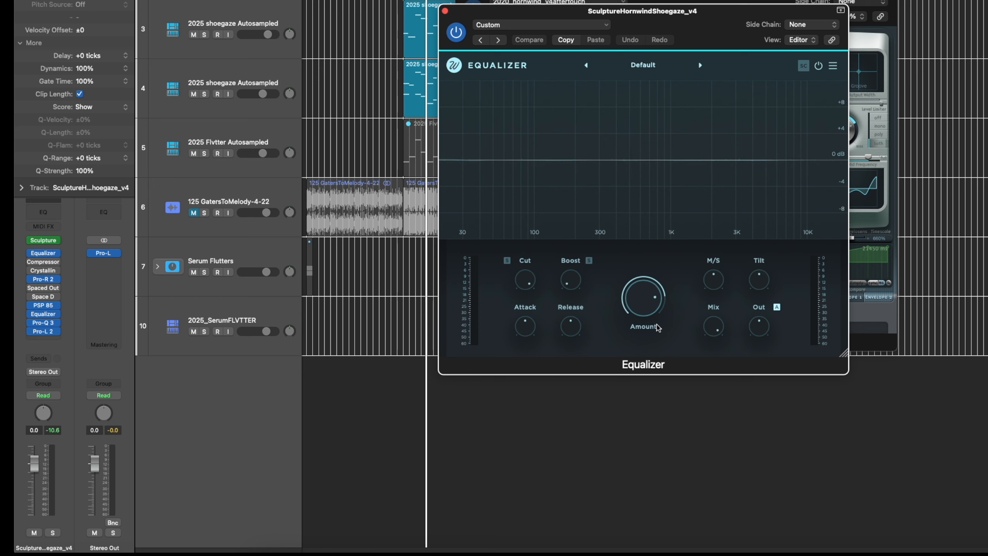
pyautogui.moveTo(642, 310)
pyautogui.click(43, 318)
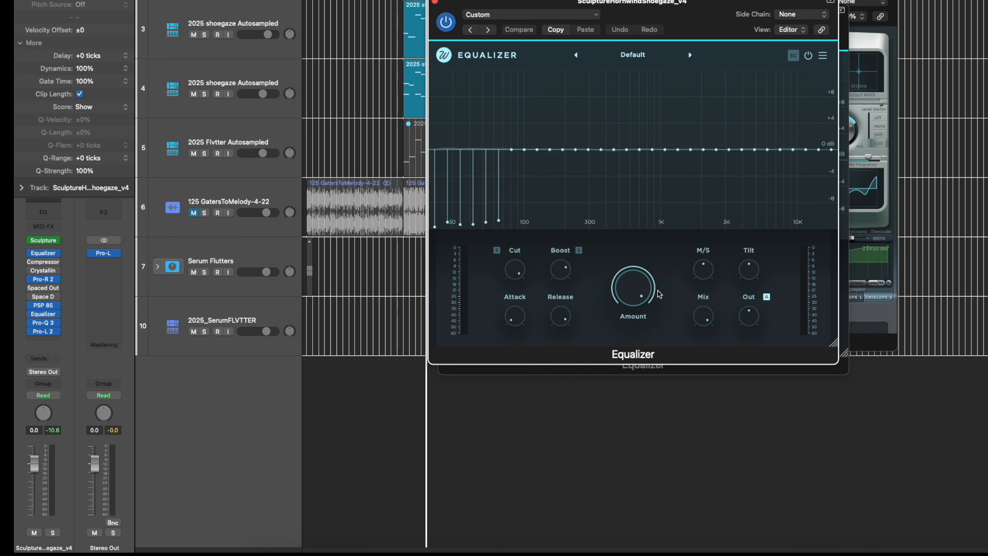
pyautogui.moveTo(649, 297)
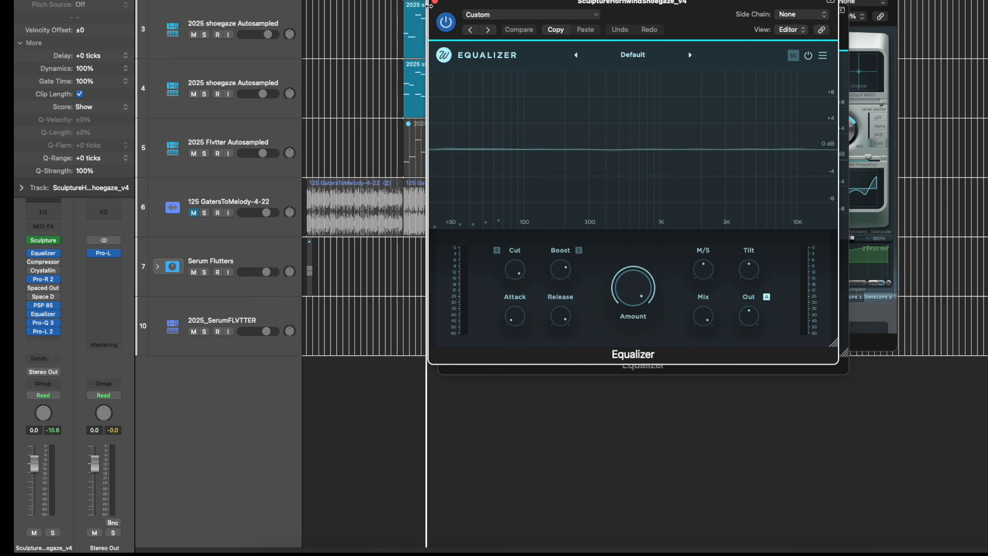
pyautogui.click(435, 3)
pyautogui.click(445, 10)
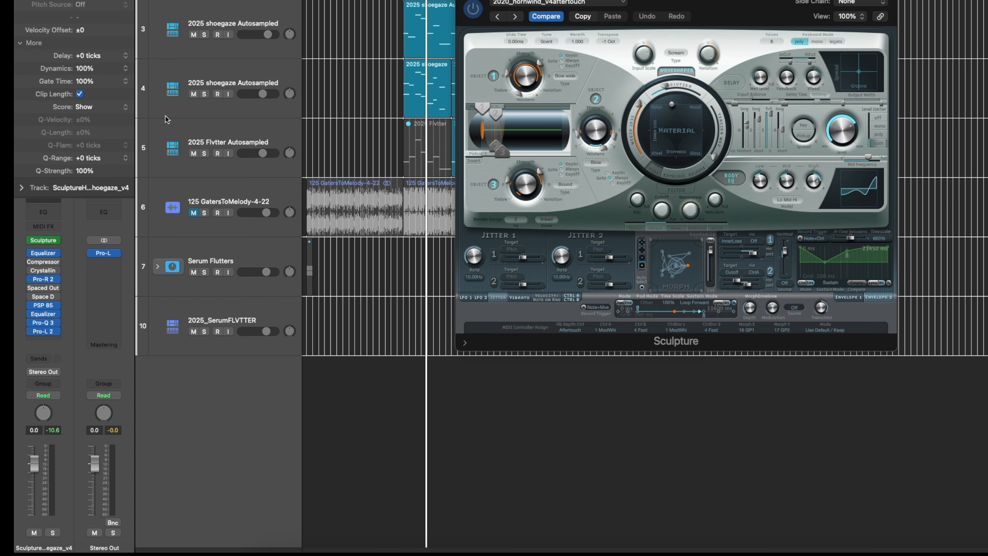
# Bypass both Equalizers, Pro-R 2, PSP 85 and Pro-Q 3 on the SculptureHornwindShoegaze_v4 track.
pyautogui.click(28, 252)
pyautogui.click(29, 280)
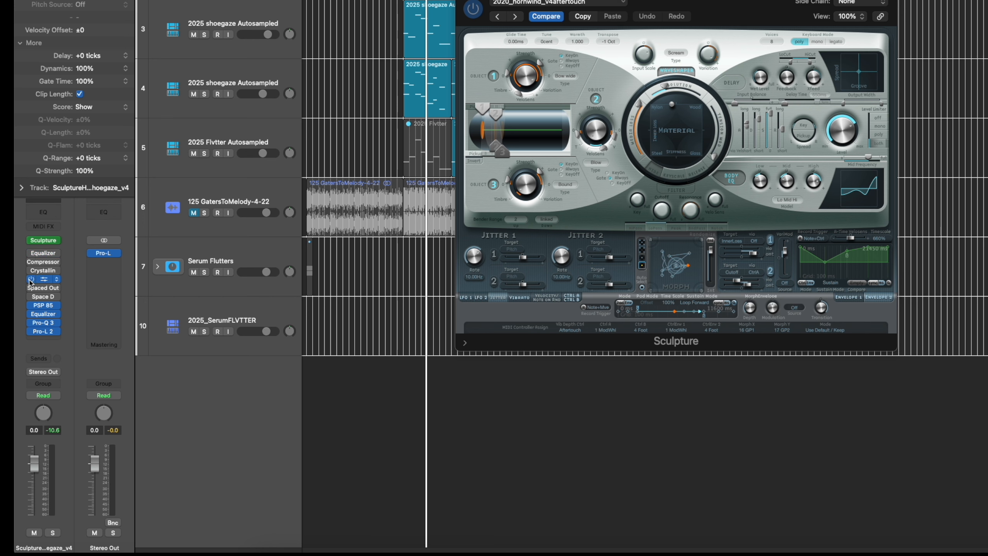
pyautogui.click(28, 306)
pyautogui.click(29, 314)
pyautogui.click(32, 323)
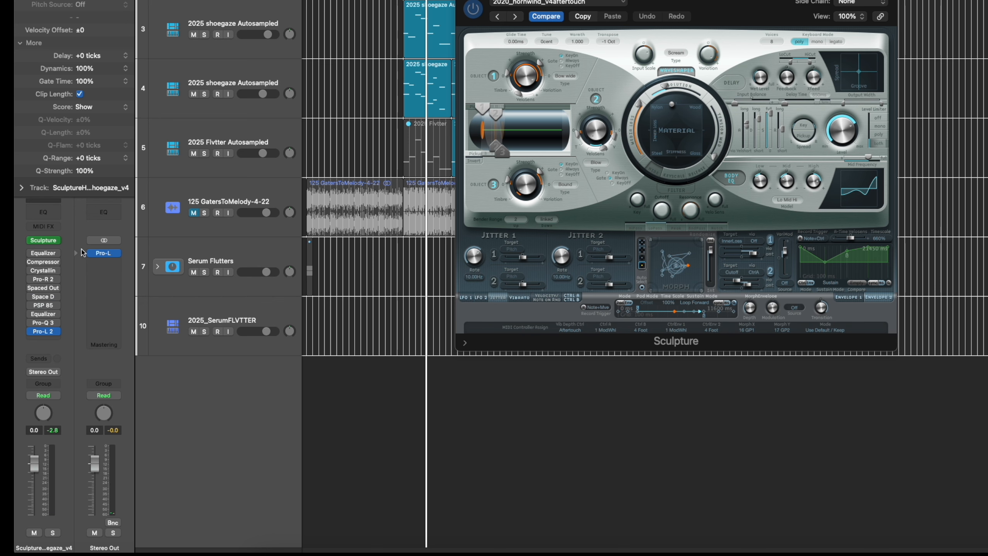
# Re-enable the first Equalizer after Sculpture, view its response with its window moved aside, and close it.
pyautogui.moveTo(39, 255)
pyautogui.click(42, 255)
pyautogui.moveTo(704, 20)
pyautogui.mouseDown()
pyautogui.moveTo(304, 38)
pyautogui.moveTo(284, 10)
pyautogui.mouseUp()
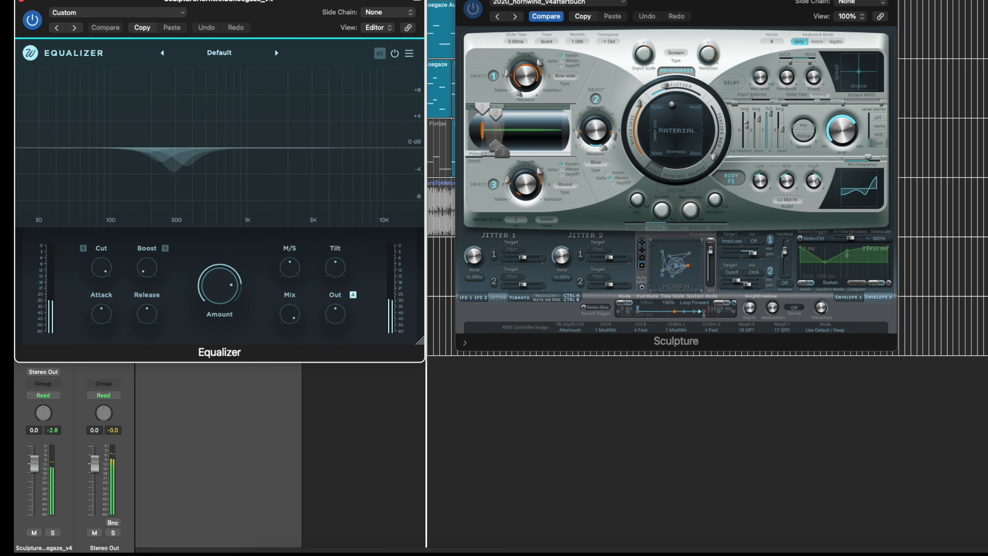
pyautogui.click(23, 2)
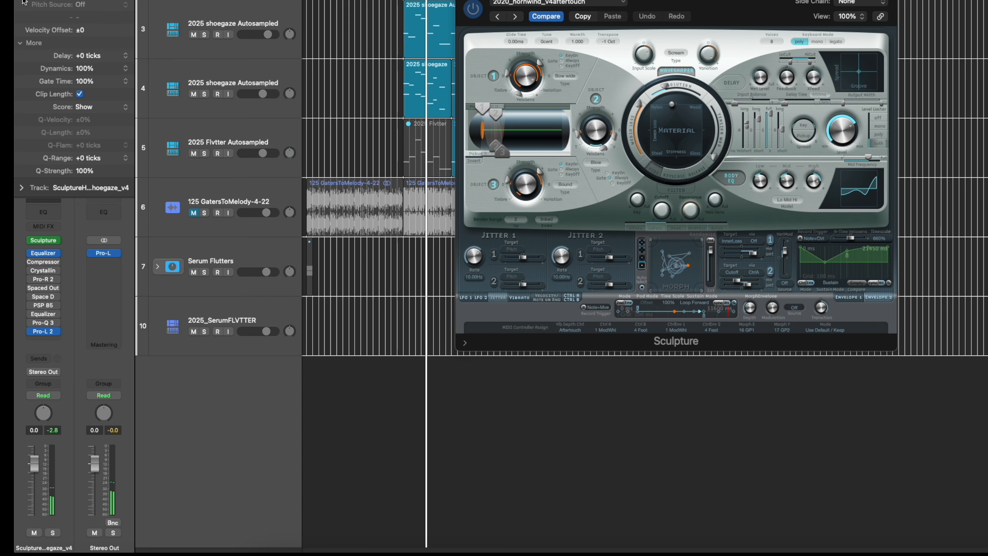
# Re-enable the Pro-R 2 reverb on the Sculpture track and open it to examine its settings.
pyautogui.moveTo(47, 274)
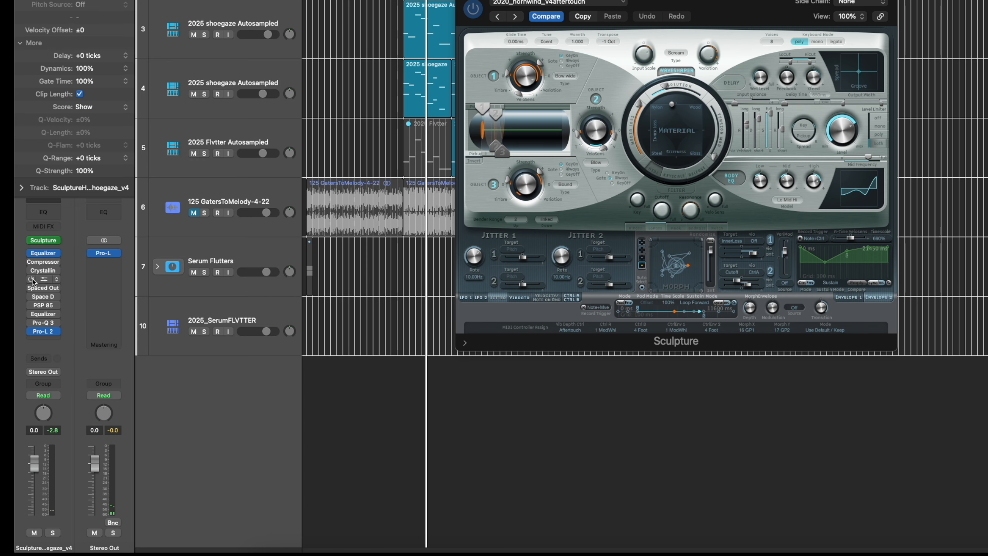
pyautogui.click(43, 280)
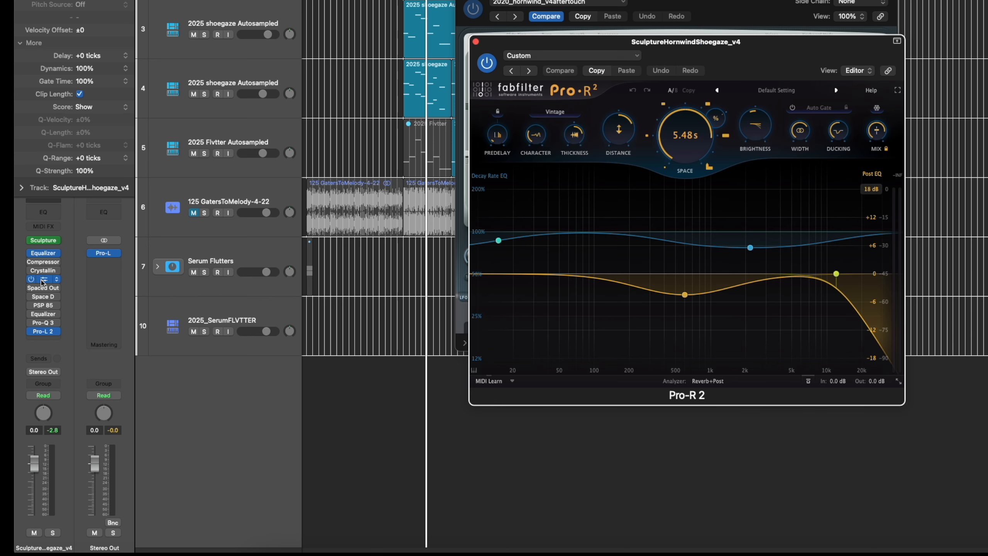
pyautogui.moveTo(881, 131)
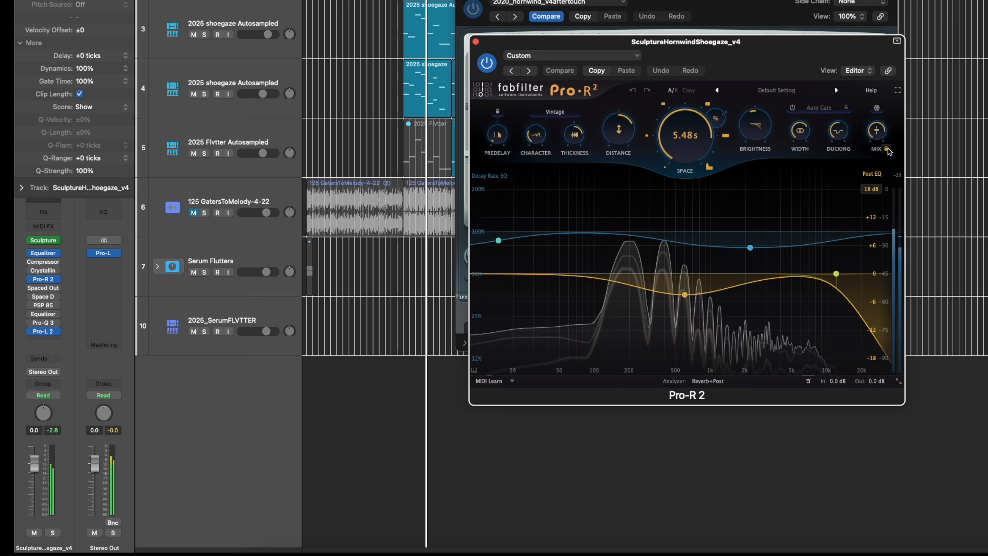
pyautogui.moveTo(889, 150)
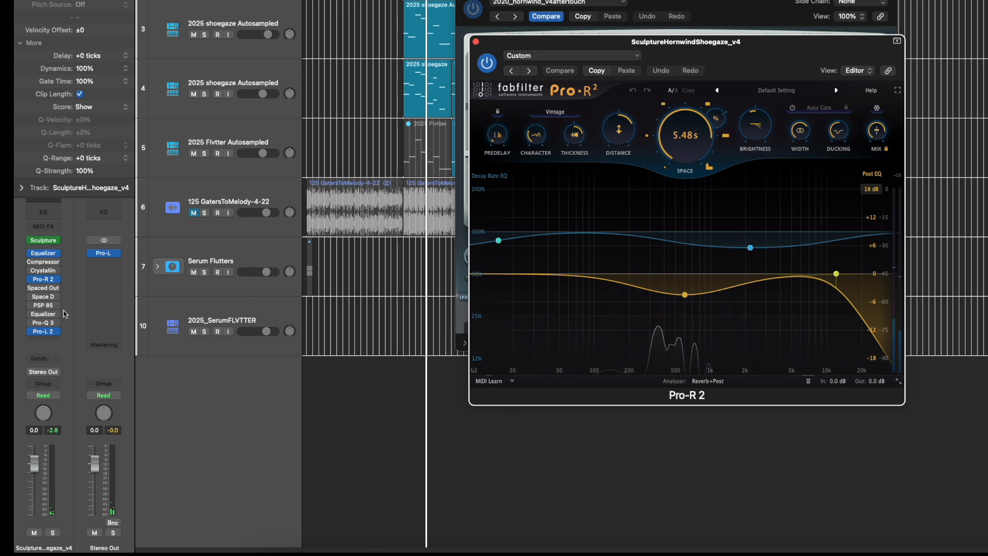
# Re-enable PSP 85 on the SculptureHornwindShoegaze_v4 track, view its settings and close its window.
pyautogui.moveTo(28, 308)
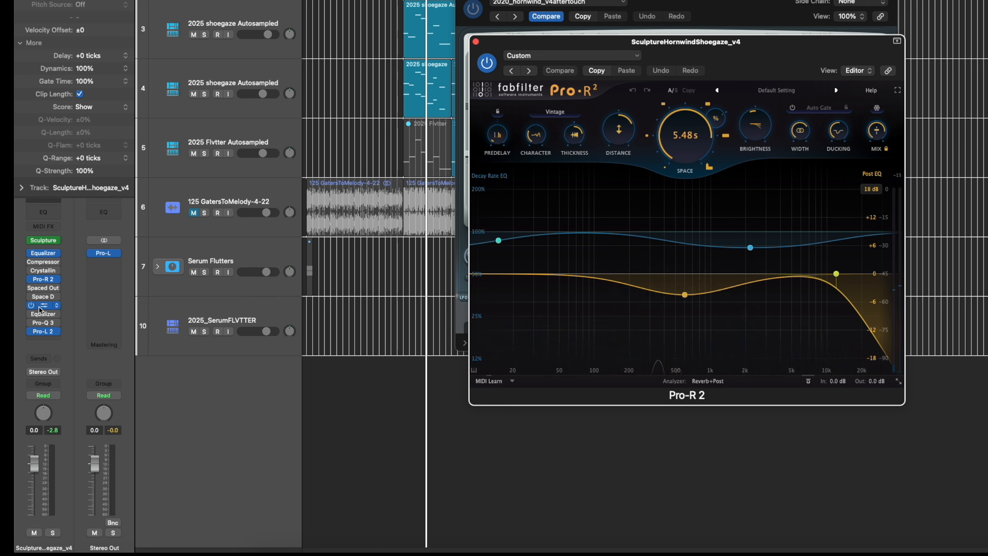
pyautogui.click(44, 308)
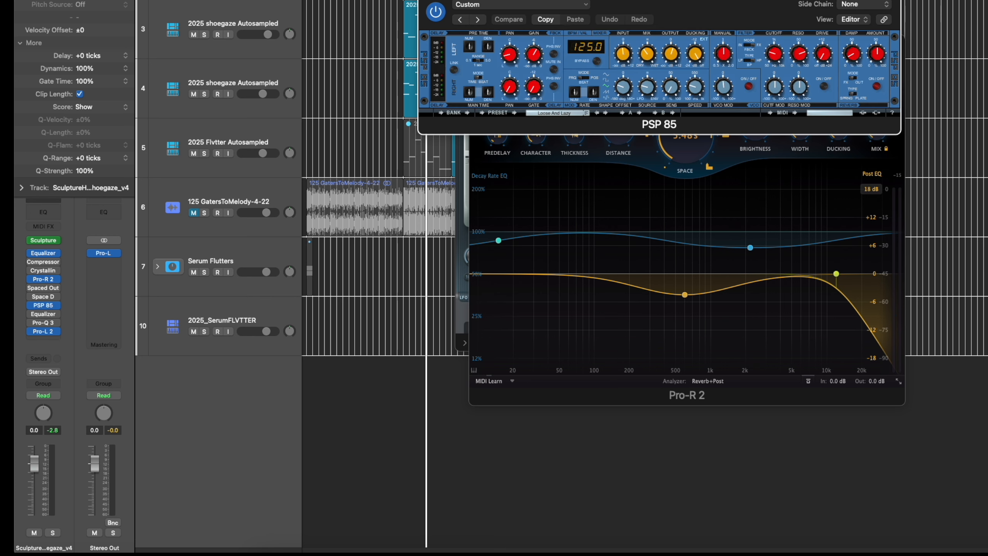
pyautogui.press('super+w')
pyautogui.press('space')
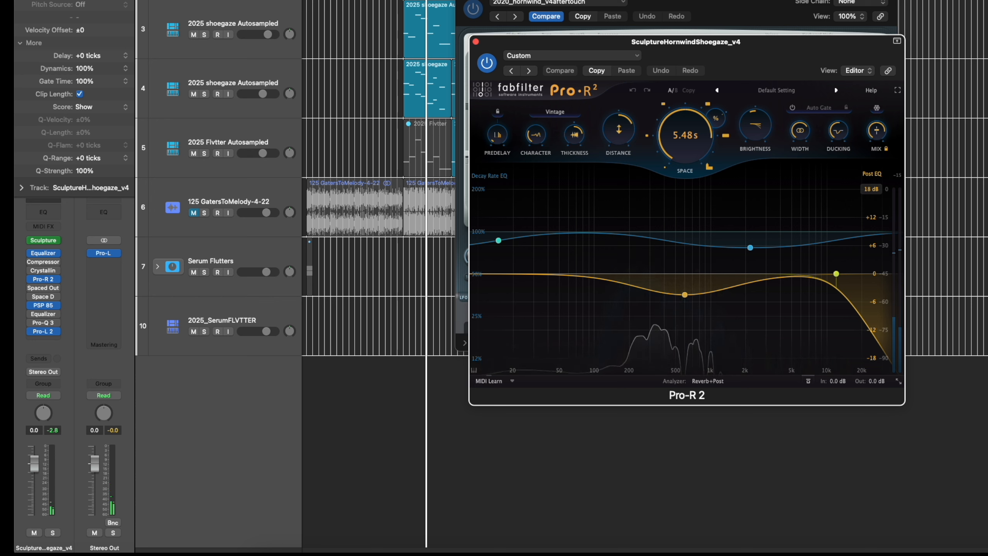
# Re-enable the second Equalizer and Pro-Q 3 on the Sculpture track and open both to examine their curves.
pyautogui.moveTo(33, 314)
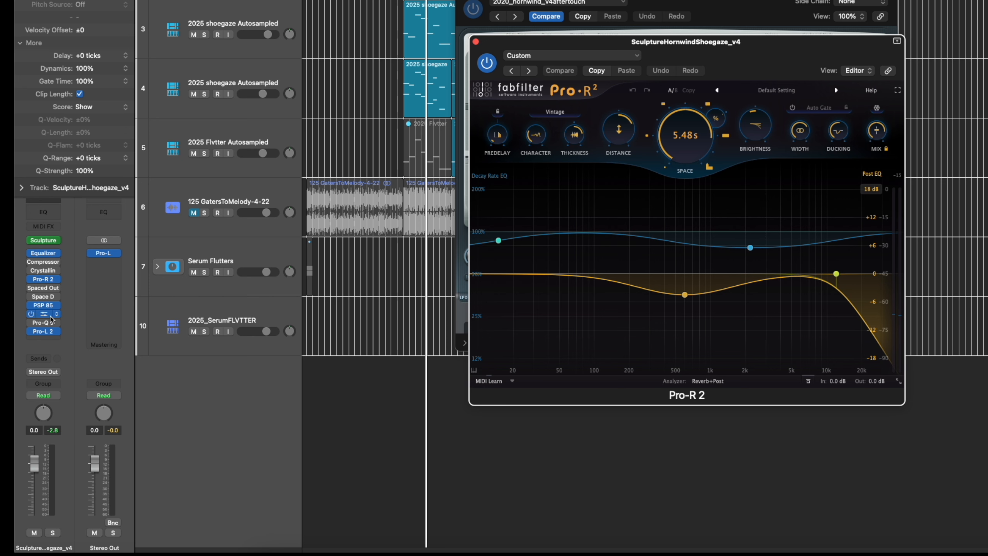
pyautogui.click(45, 316)
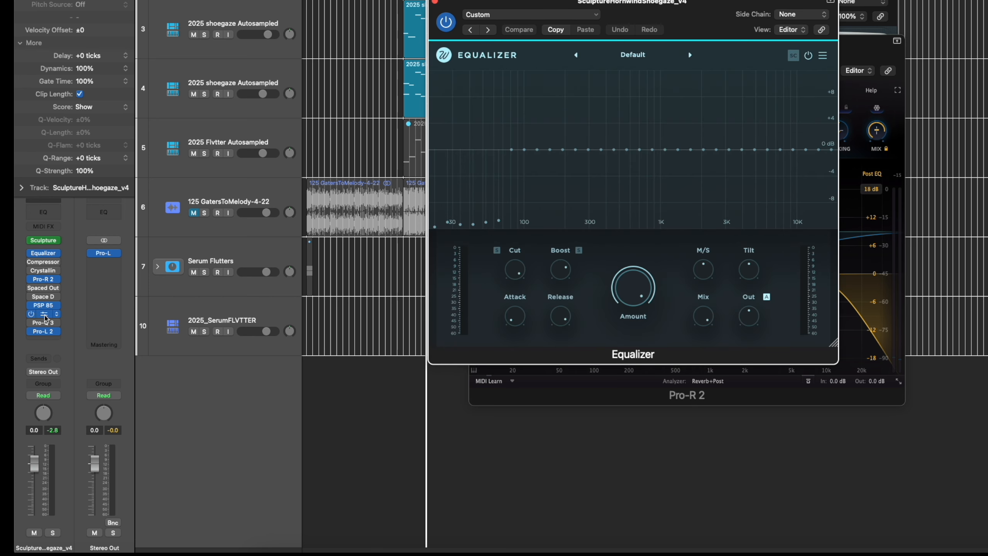
pyautogui.press('space')
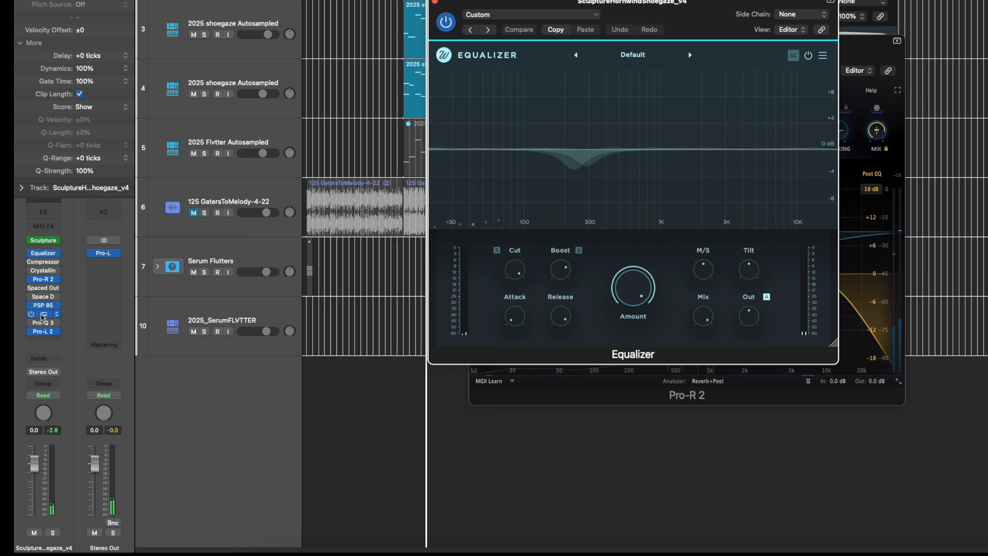
pyautogui.click(44, 324)
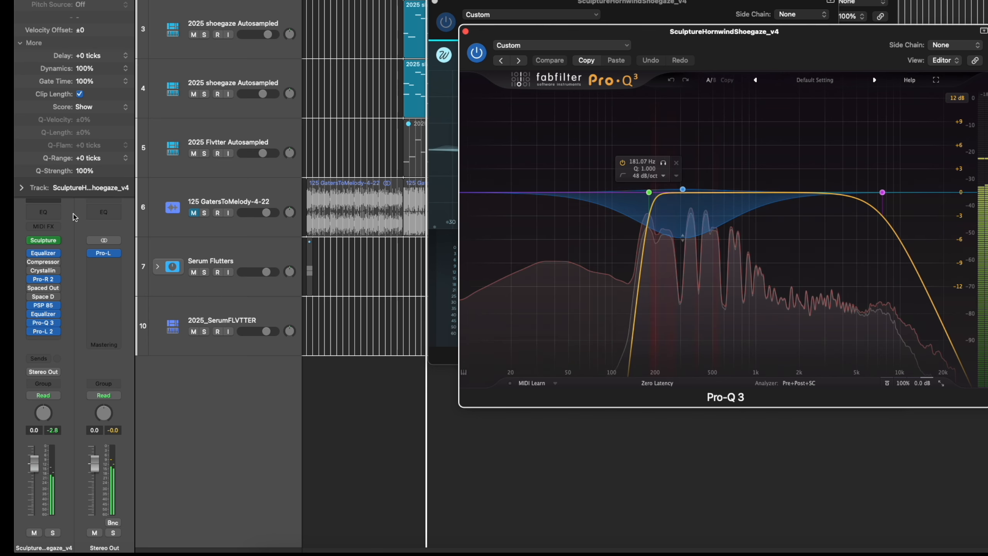
# Insert a stereo Auto Sampler after Pro-L 2 at the end of the Sculpture track's effects chain.
pyautogui.click(44, 337)
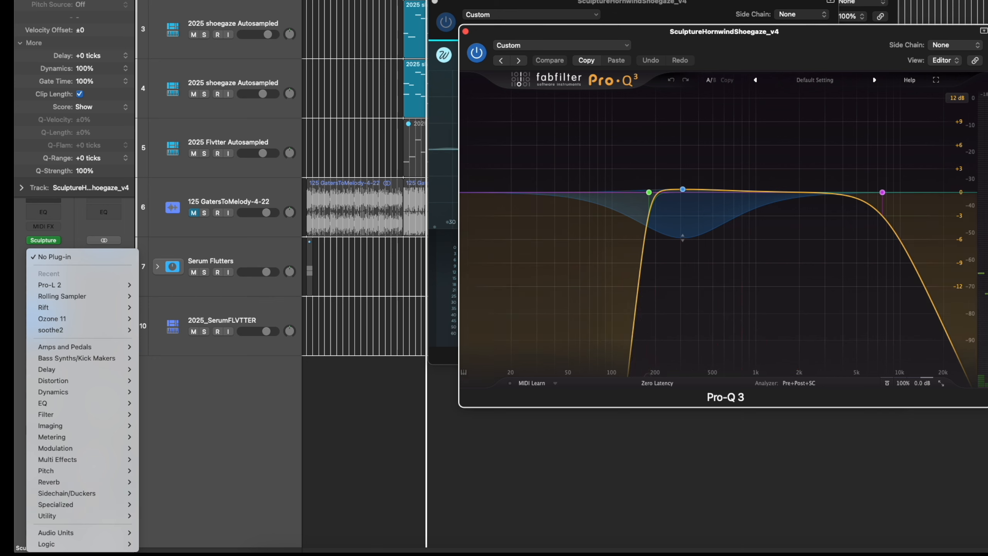
pyautogui.moveTo(87, 519)
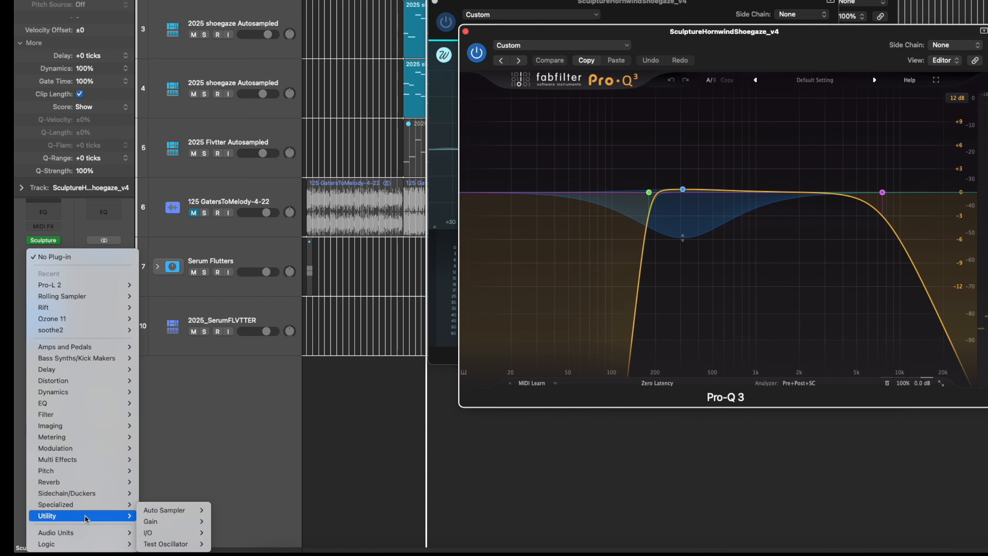
pyautogui.moveTo(165, 510)
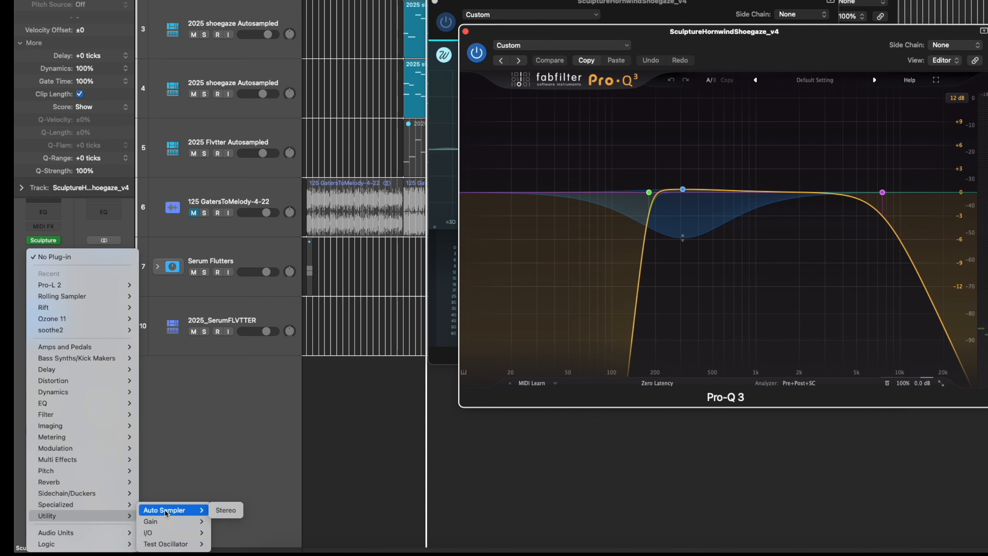
pyautogui.click(220, 512)
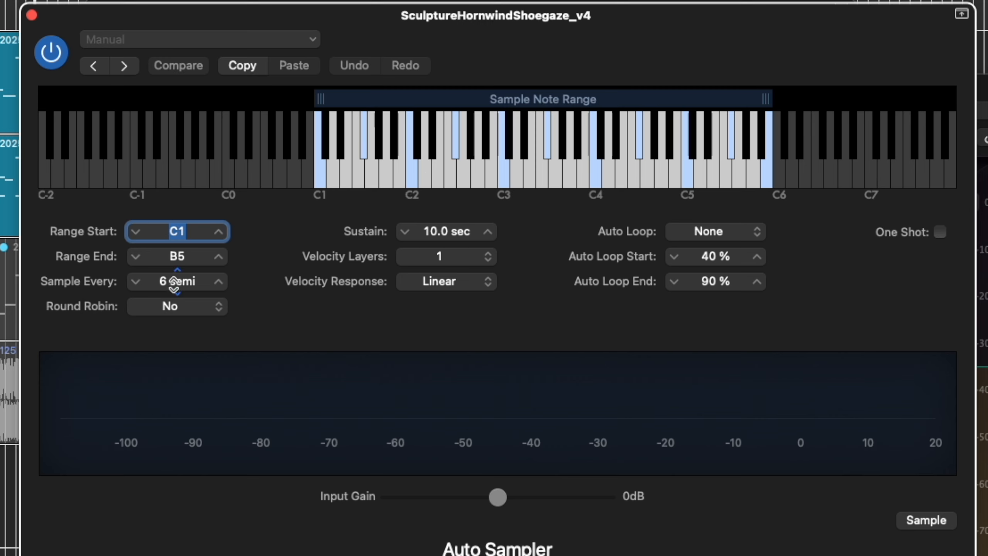
# Set the Auto Sampler to sample every 1 semitone and close its window without sampling.
pyautogui.moveTo(168, 280); pyautogui.dragTo(167, 295)
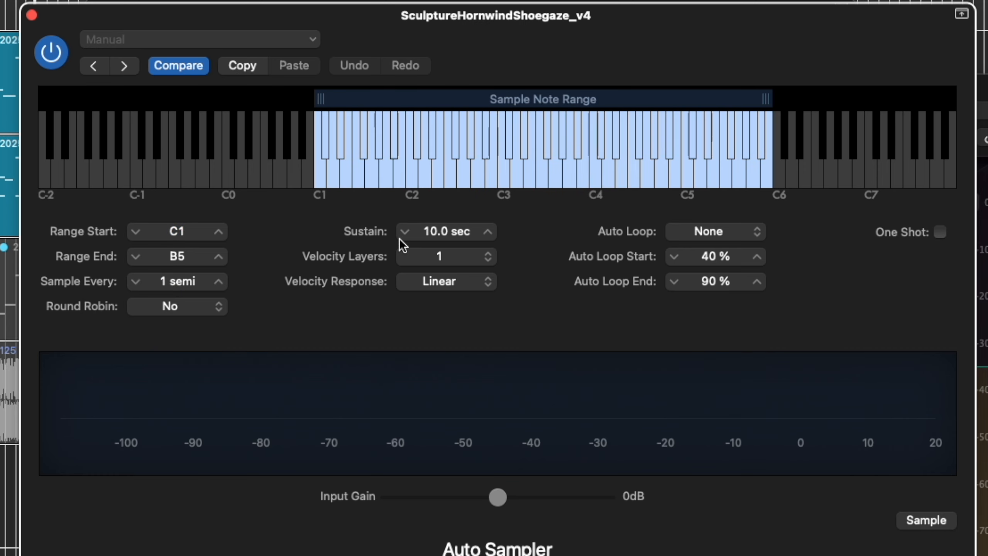
pyautogui.moveTo(432, 246)
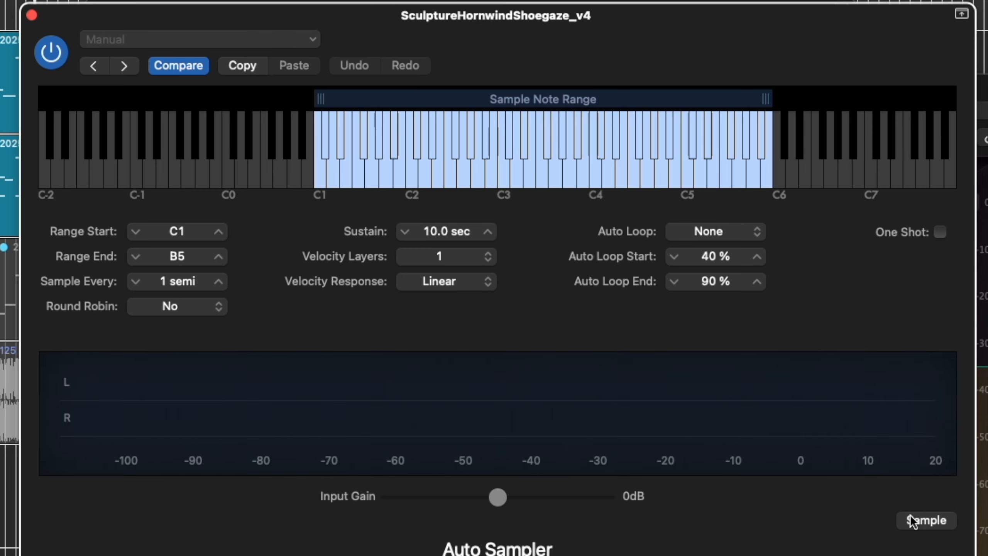
pyautogui.click(31, 15)
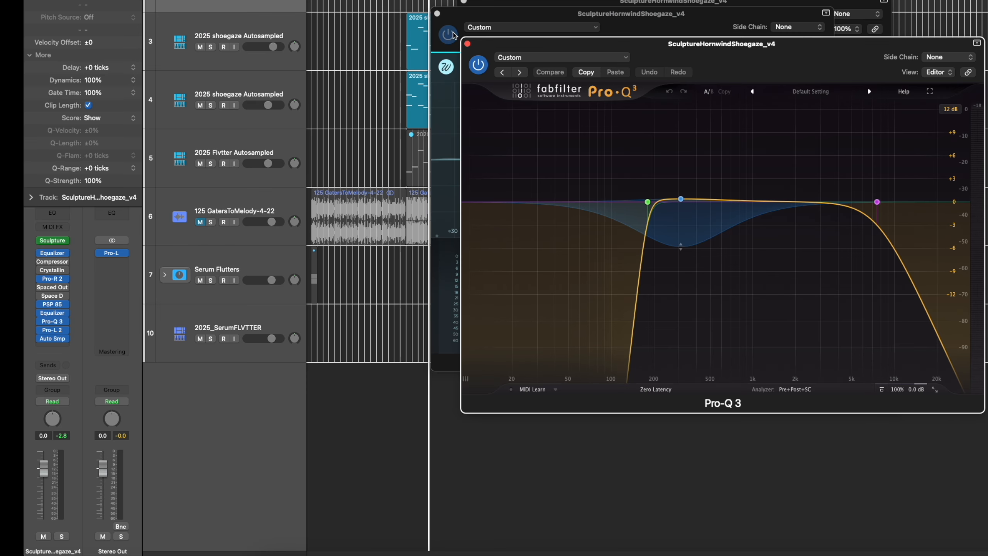
# Close the remaining Pro-Q 3, Equalizer, Sculpture and Pro-R 2 plug-in windows.
pyautogui.click(467, 44)
pyautogui.click(438, 14)
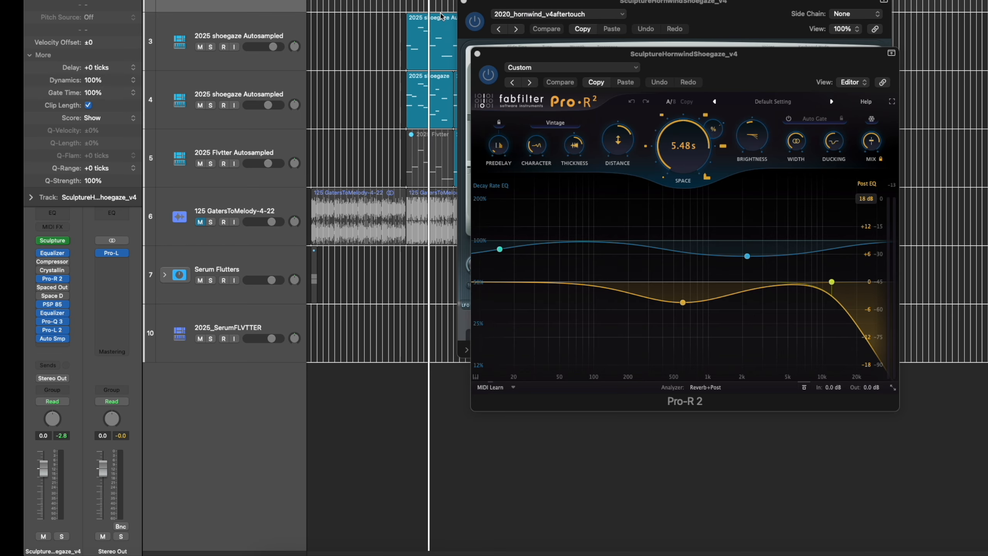
pyautogui.click(463, 3)
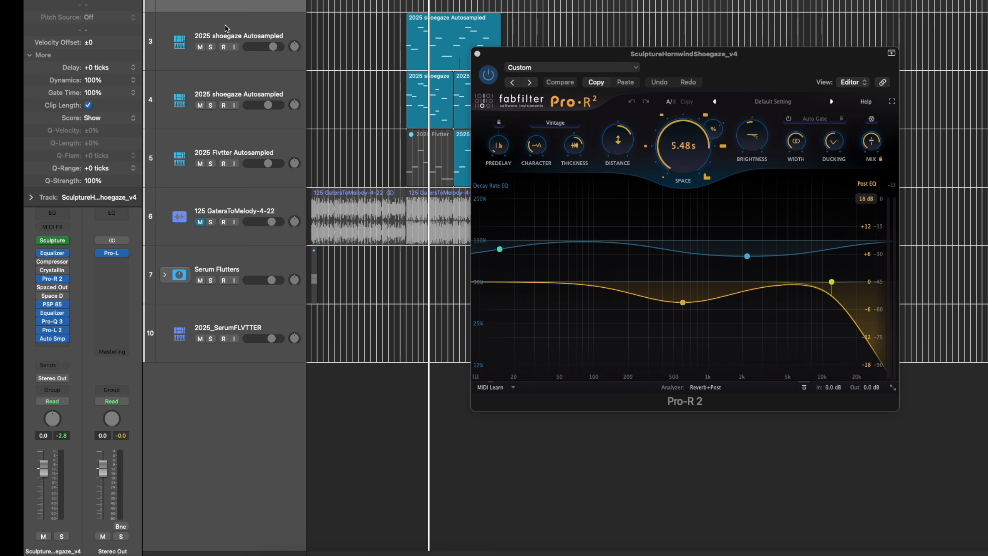
pyautogui.click(476, 54)
# Bypass all four effects on 2025 shoegaze Autosampled track 3 and insert a stereo Gain plug-in boosted to +14.6 dB.
pyautogui.click(252, 30)
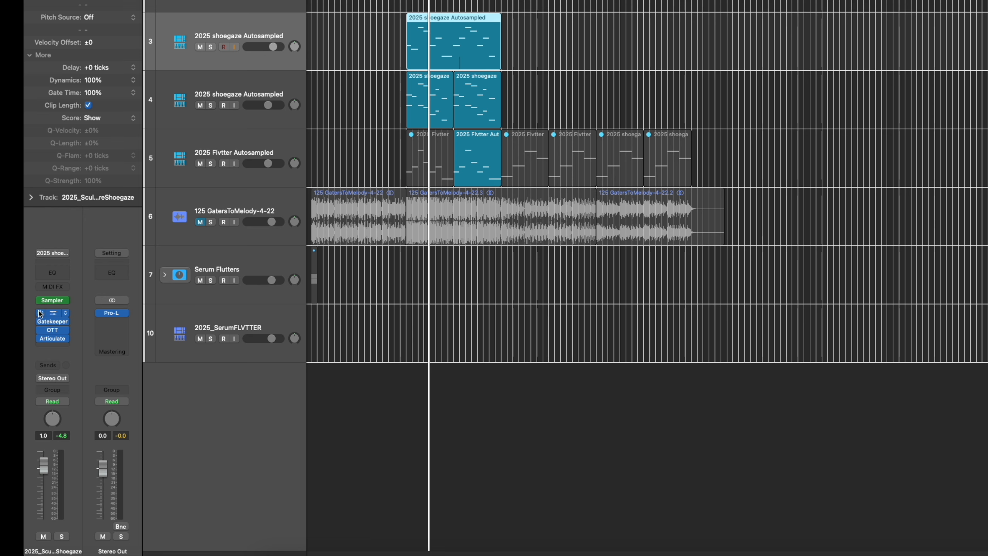
pyautogui.click(41, 330)
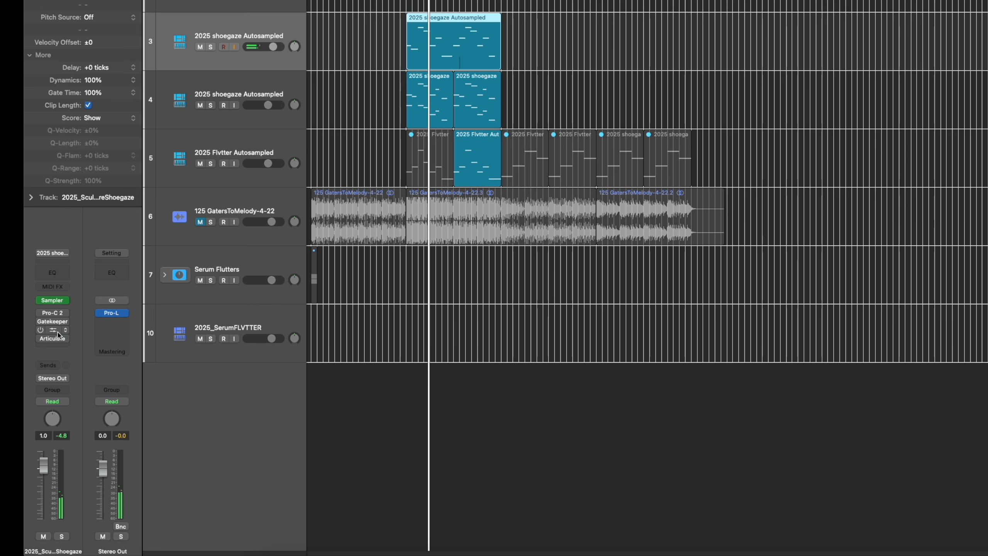
pyautogui.click(55, 346)
pyautogui.moveTo(76, 298)
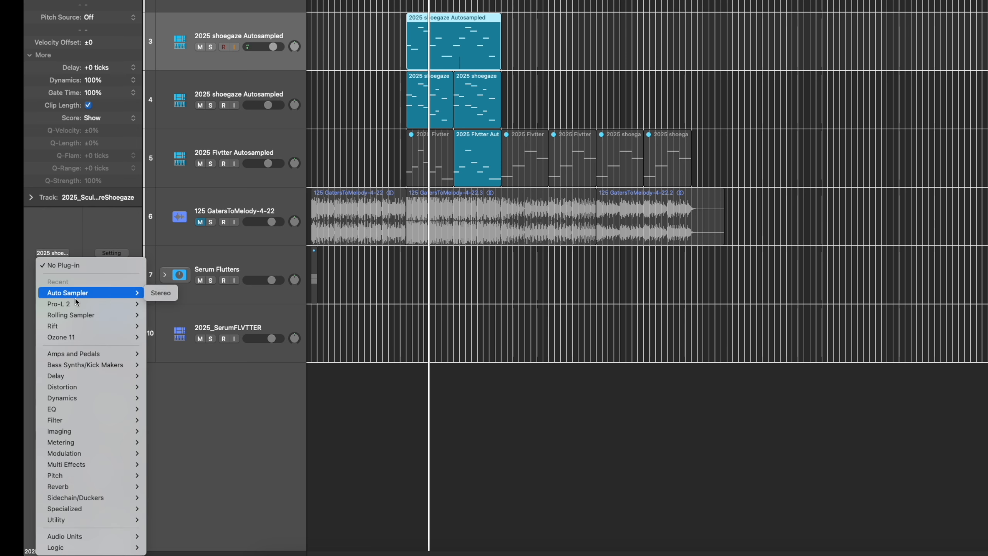
pyautogui.moveTo(93, 519)
pyautogui.moveTo(167, 518)
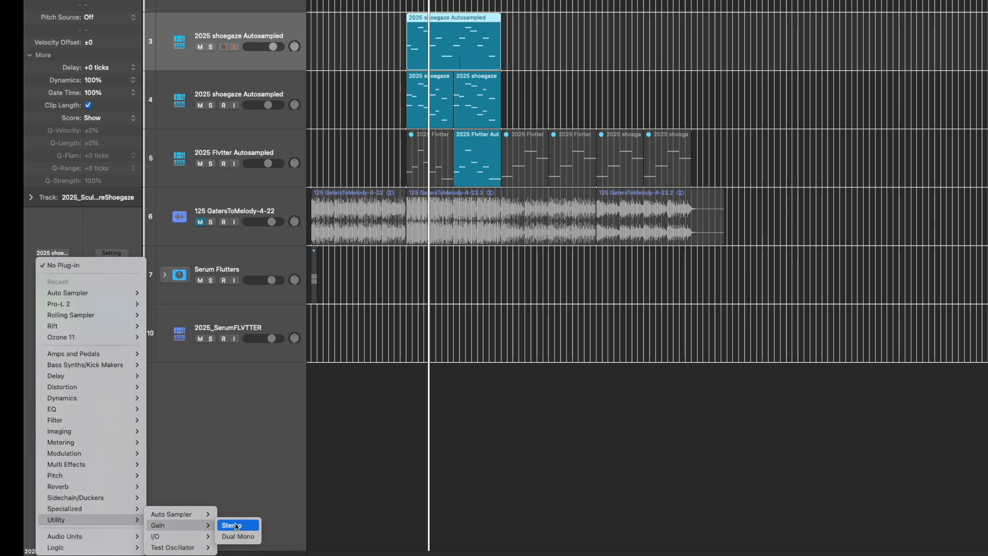
pyautogui.click(235, 524)
pyautogui.moveTo(450, 95); pyautogui.dragTo(450, 85)
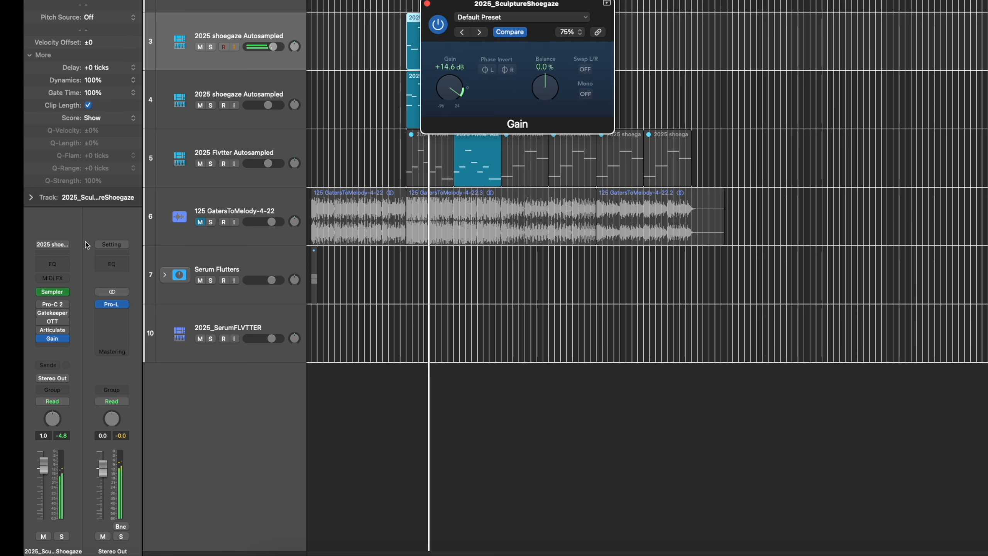
# Review track 3's Sampler settings and close them, and re-enable Pro-C 2, Gatekeeper and OTT in place of the bypassed Gain.
pyautogui.click(52, 292)
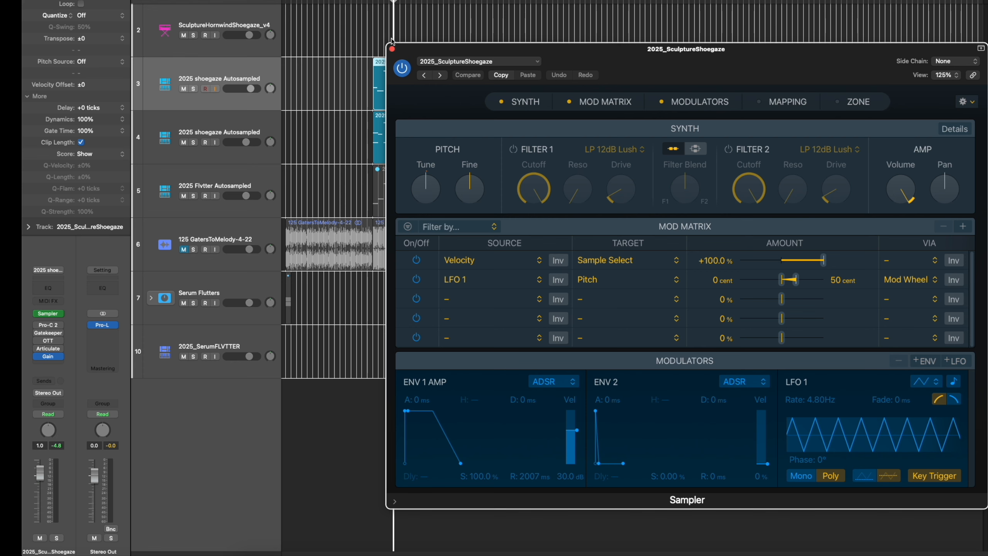
pyautogui.click(393, 50)
pyautogui.click(37, 342)
pyautogui.press('Escape')
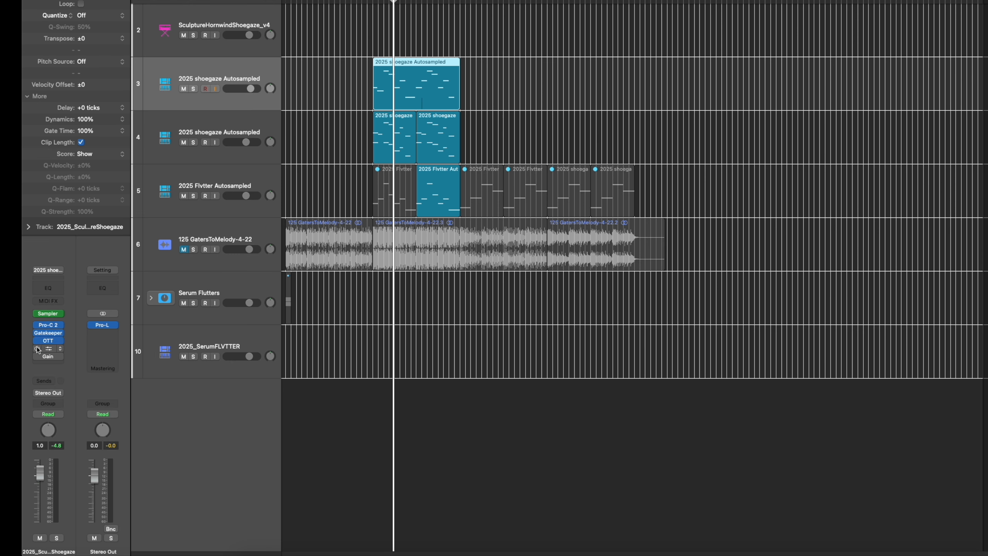
# Solo both 2025 shoegaze Autosampled tracks, 4 and 3, to audition them together.
pyautogui.click(232, 124)
pyautogui.press('s')
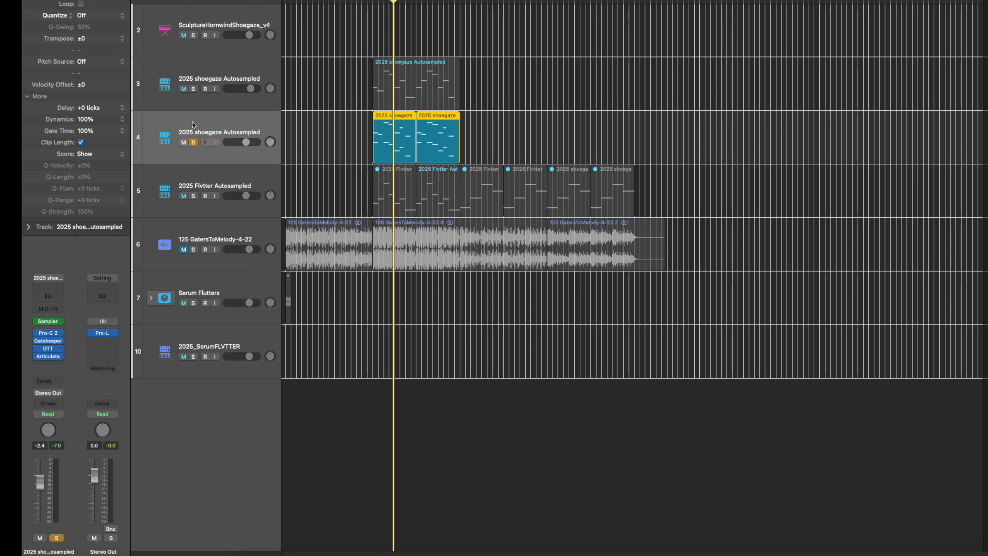
pyautogui.click(194, 90)
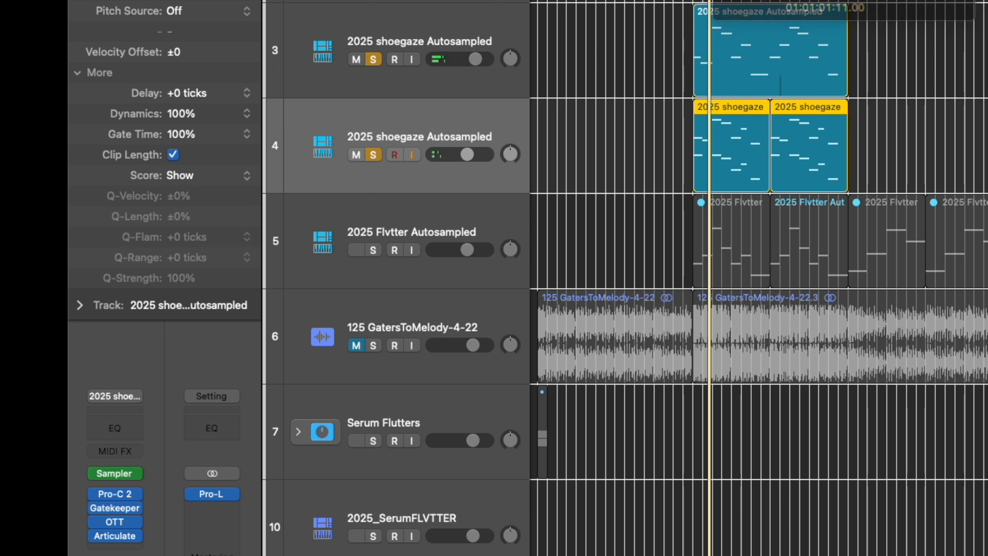
# Isolate the 2025 Flvtter Autosampled track during playback by soloing it and unsoloing both shoegaze Autosampled tracks.
pyautogui.click(468, 205)
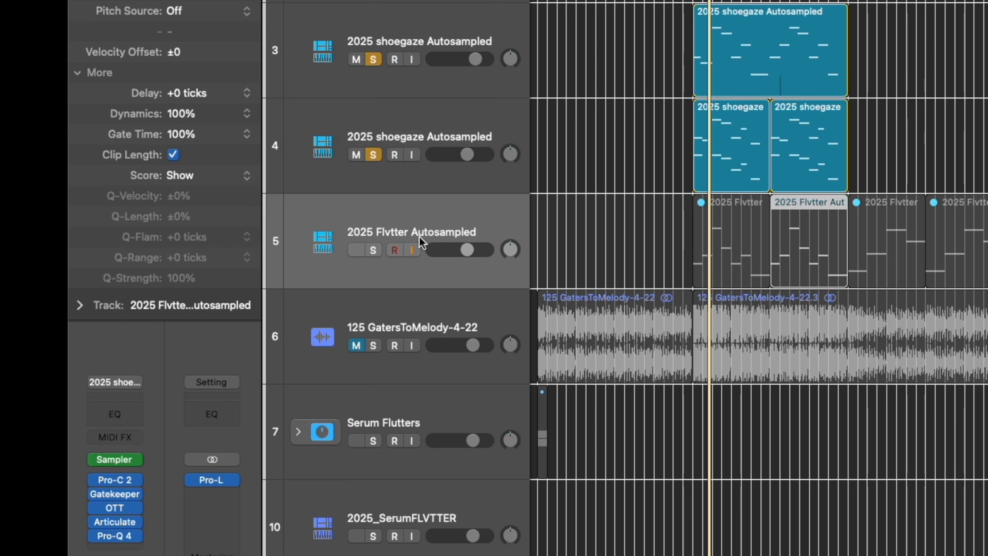
pyautogui.click(373, 250)
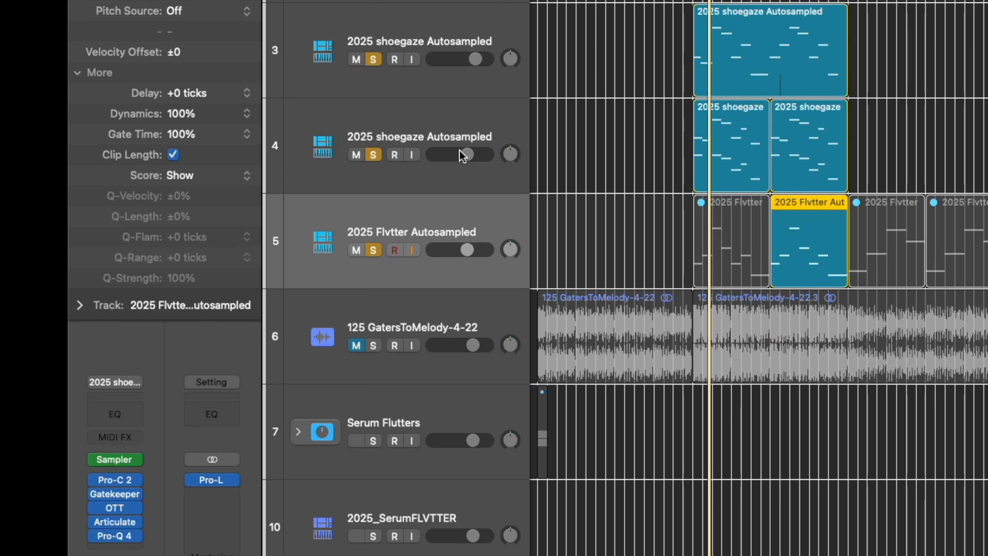
pyautogui.press('space')
pyautogui.click(374, 155)
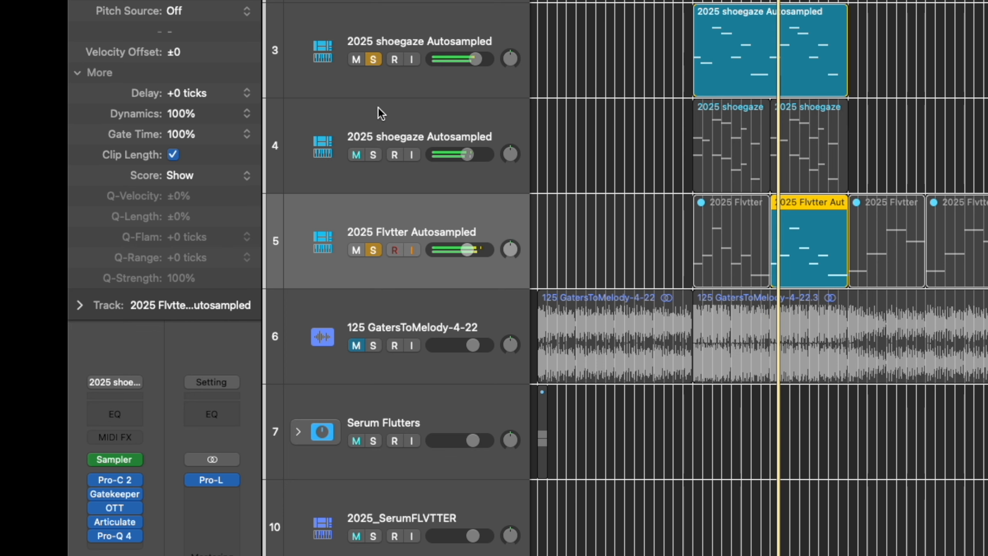
pyautogui.click(375, 59)
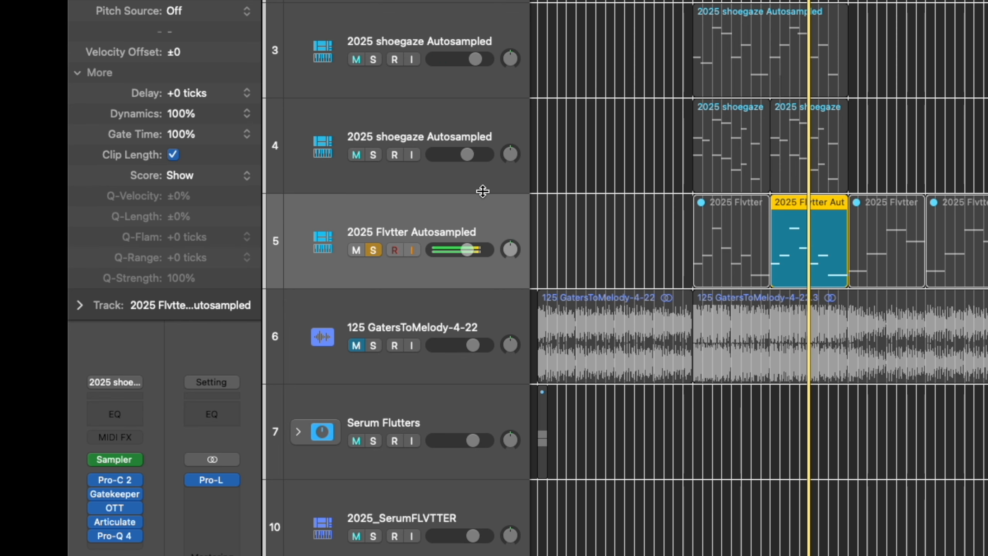
# Examine the Gatekeeper and Articulate settings on the 2025 Flvtter Autosampled track and close both windows.
pyautogui.click(115, 495)
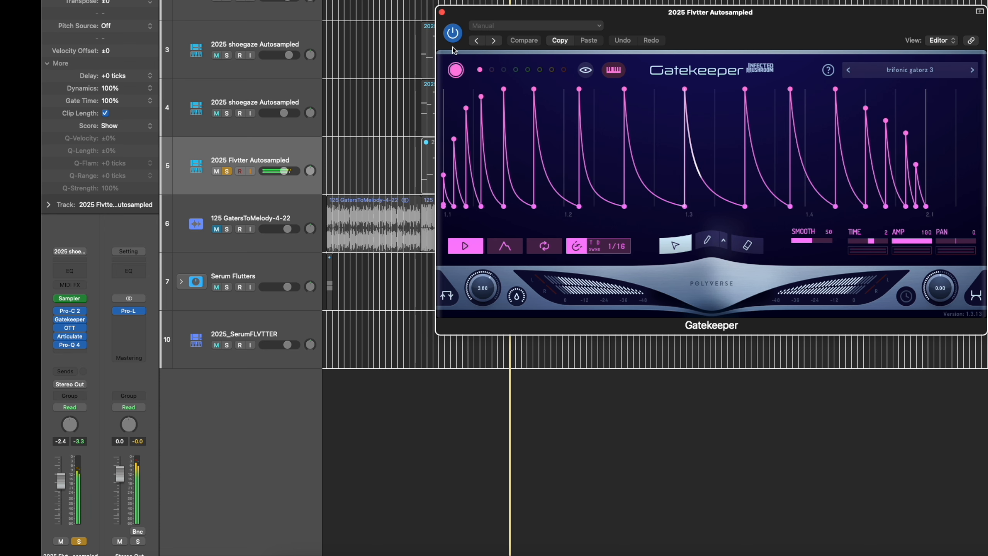
pyautogui.click(442, 12)
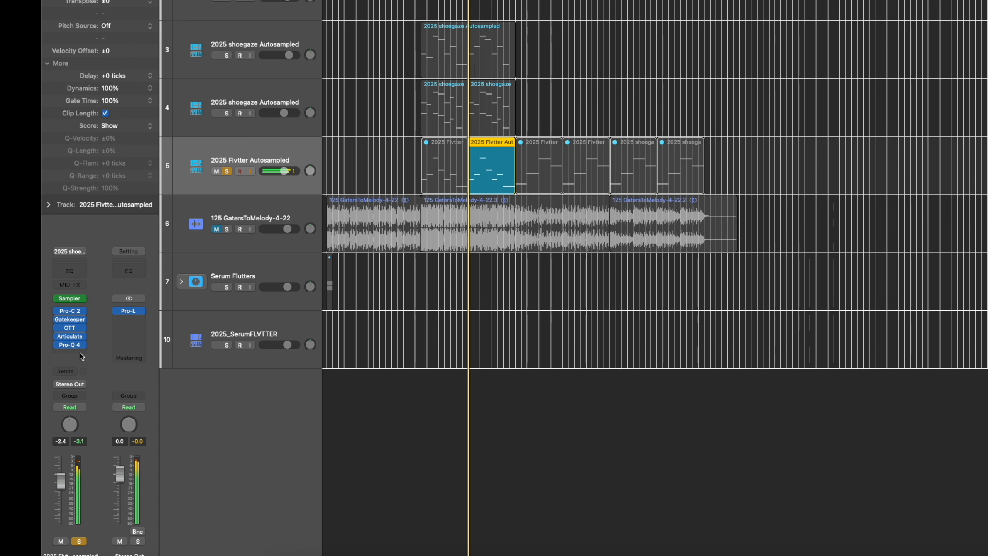
pyautogui.click(72, 338)
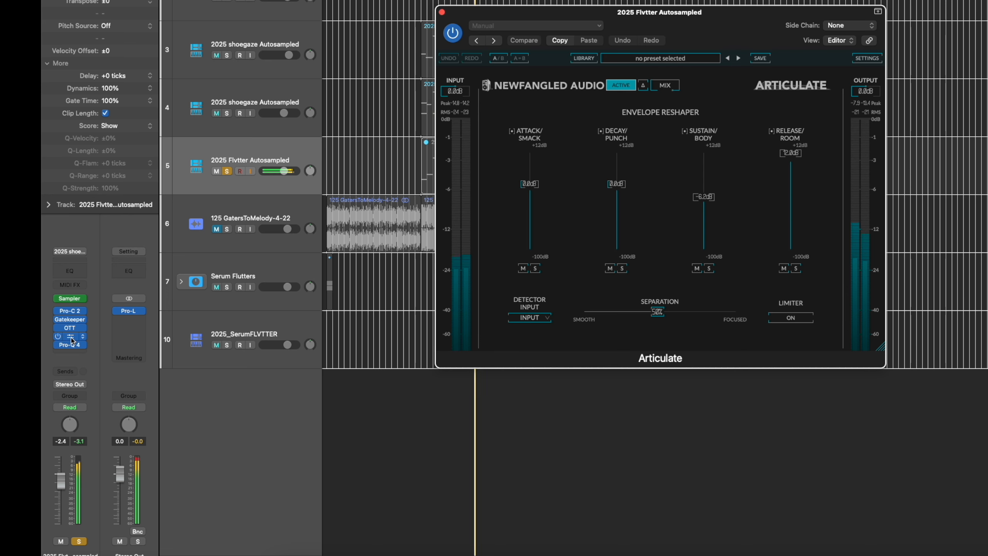
pyautogui.click(443, 13)
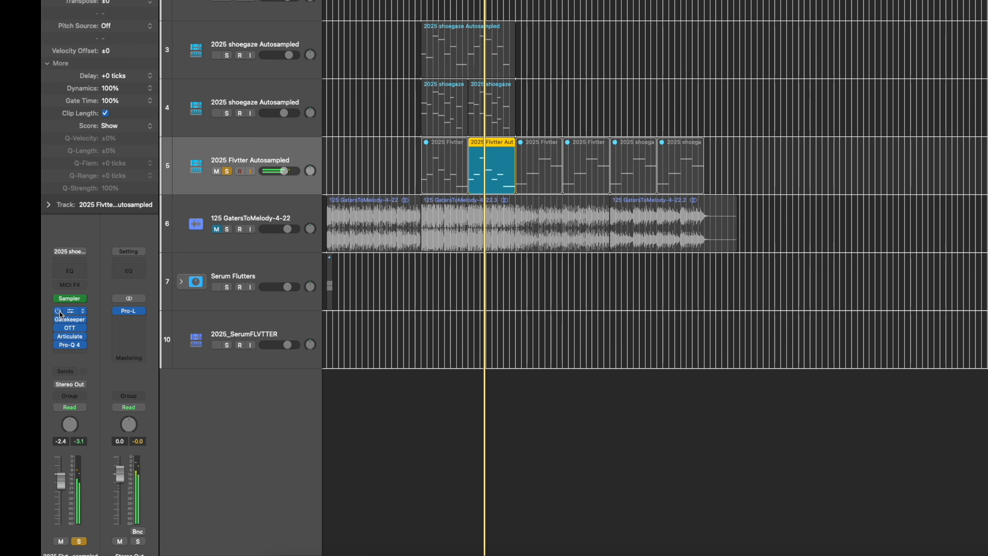